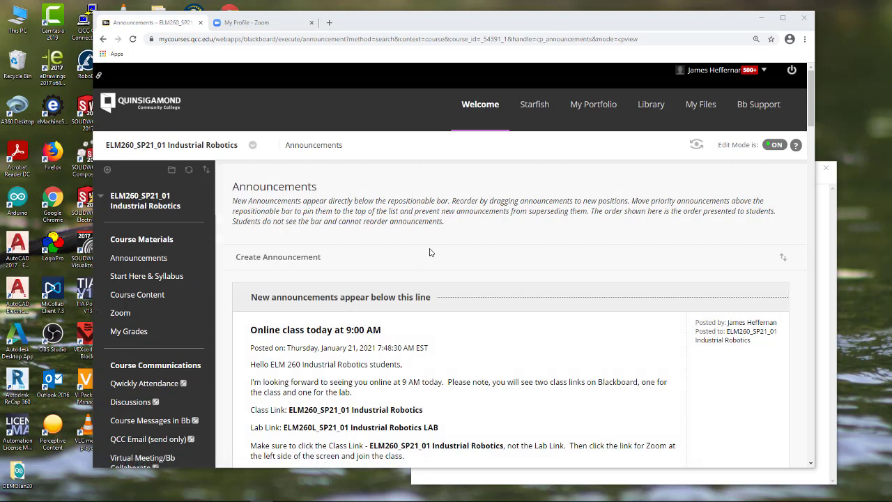
Download LRMate200iDv830.zip from the Roboguide CERT Labs 1, 2 and 5 item in the course's Module 02 content
left_click(146, 297)
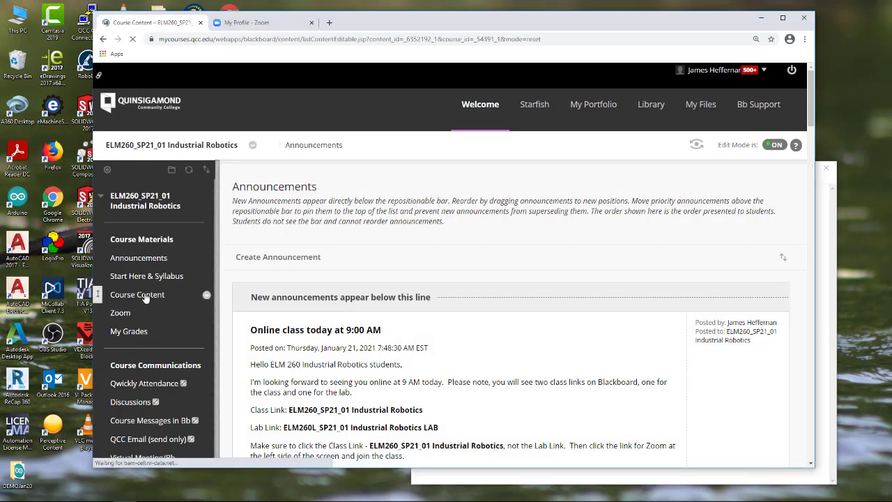
scroll(442, 339, "down", 3)
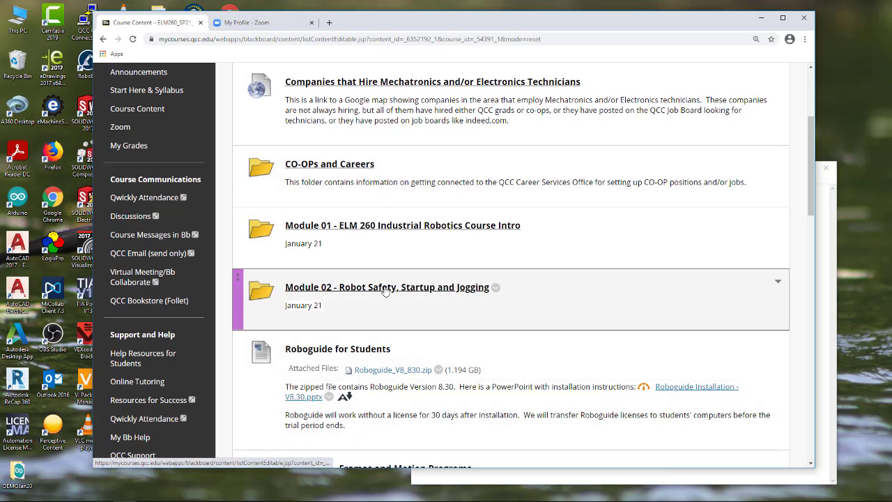
left_click(386, 290)
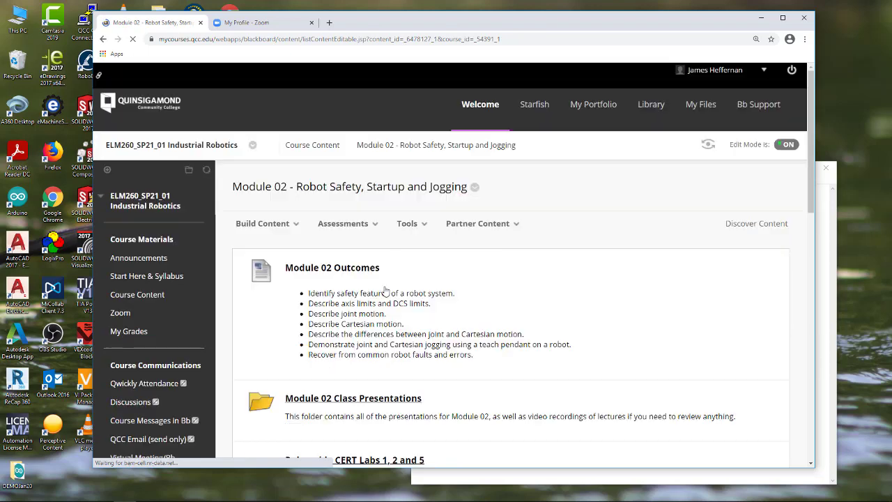
scroll(478, 332, "down", 3)
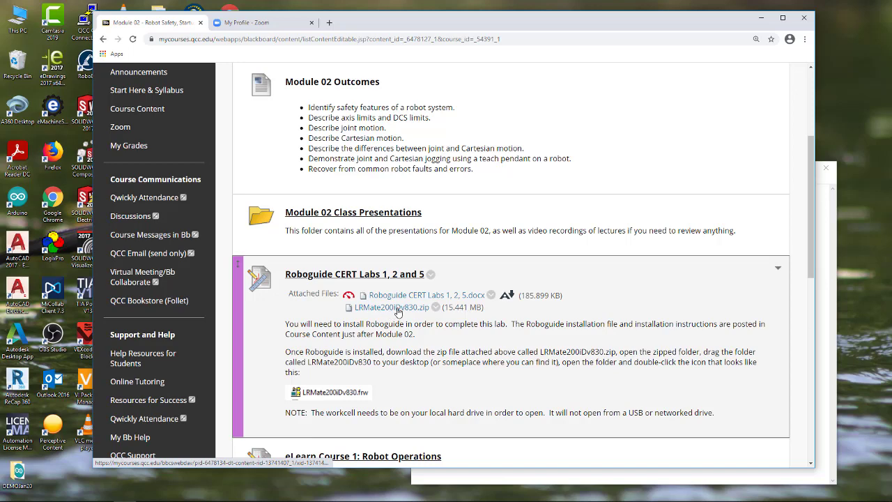
left_click(384, 309)
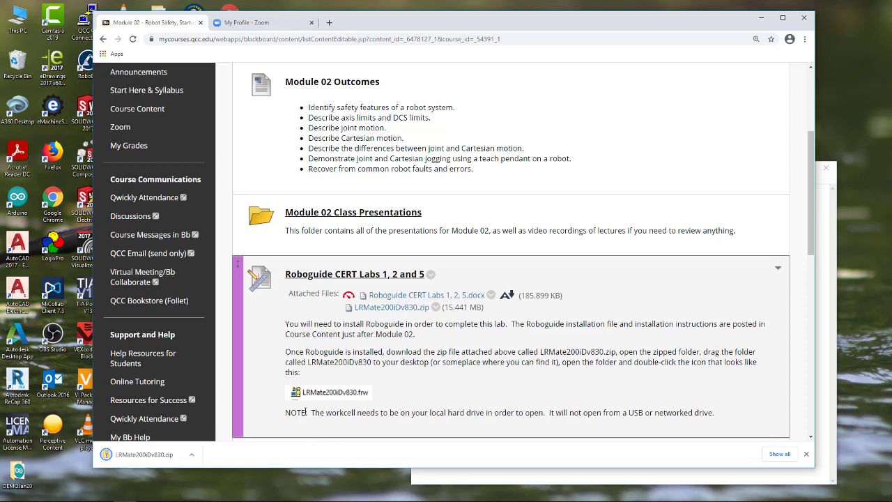
Copy the LRMate200iDv830 folder out of the downloaded zip onto the desktop, and clear the zip and browser windows away
left_click(139, 458)
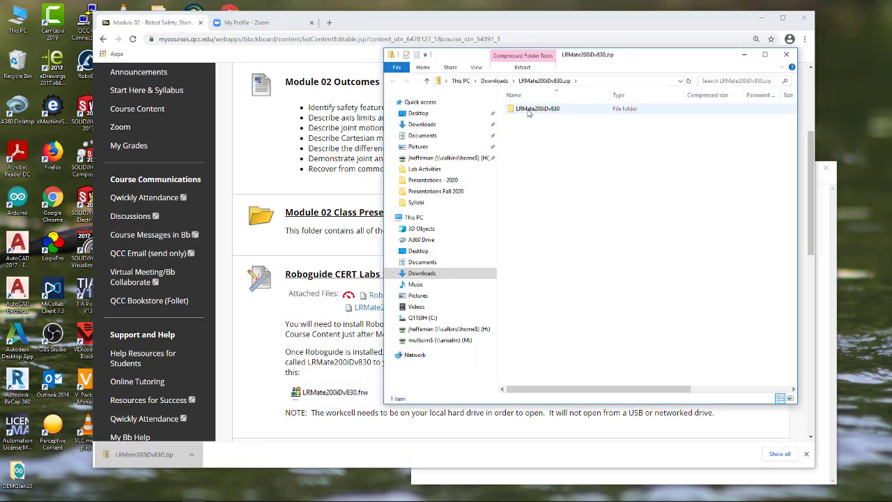
left_click_drag(528, 113, 859, 110)
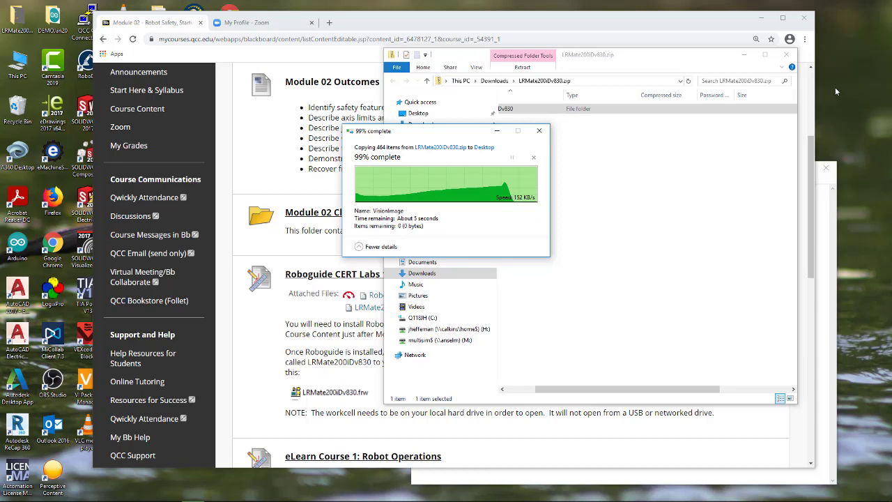
left_click(788, 56)
left_click(763, 17)
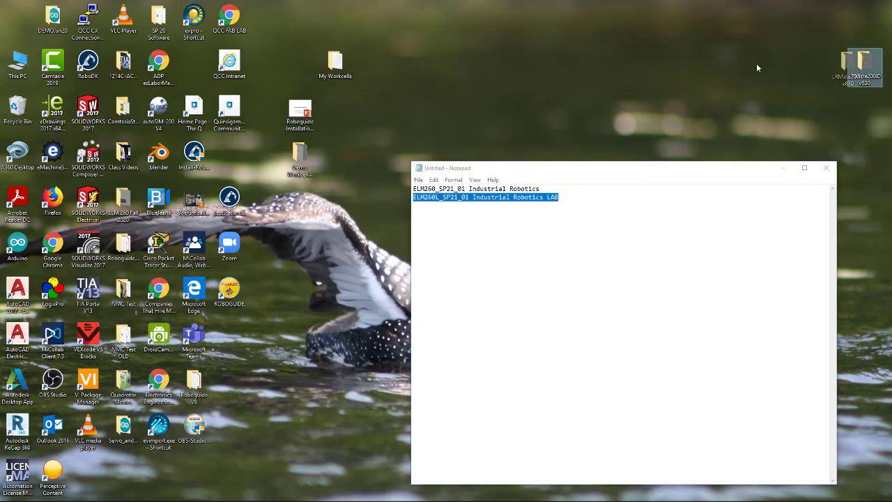
Move the LRMate200iDv830 folder beside My Workcells on the desktop, and close the Notepad note without saving
left_click_drag(758, 68, 435, 62)
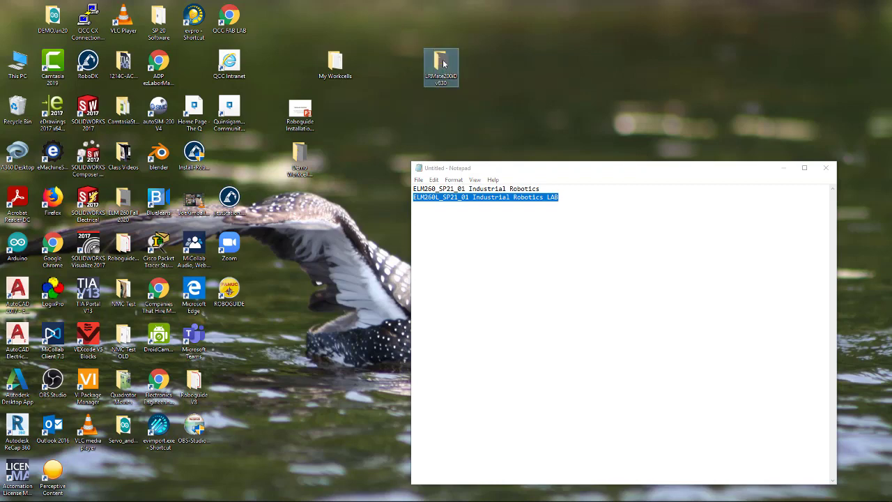
left_click(826, 168)
left_click(462, 256)
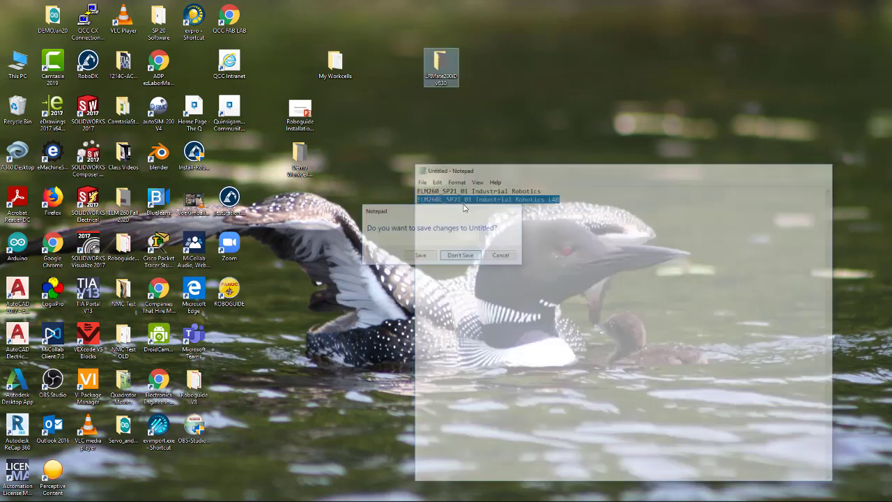
Open the LRMate200iDv830.frw workcell in ROBOGUIDE, skipping the tutorial, and close the Cell Browser
double_click(442, 67)
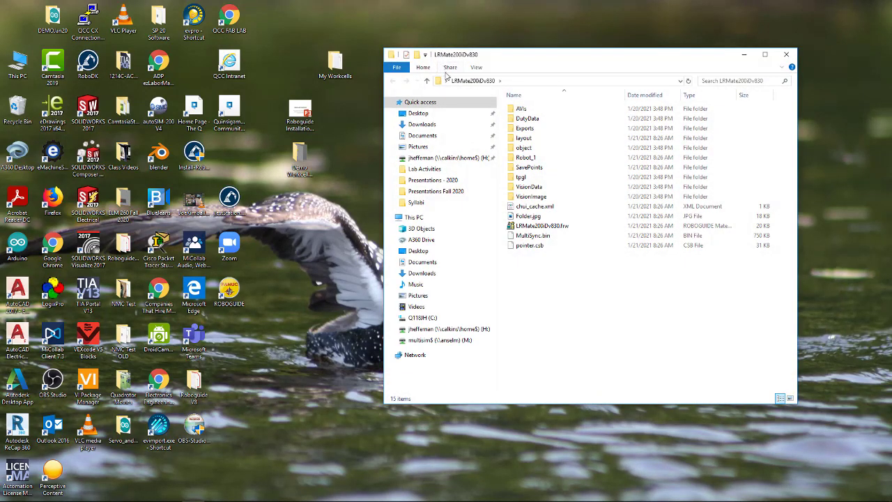
double_click(531, 230)
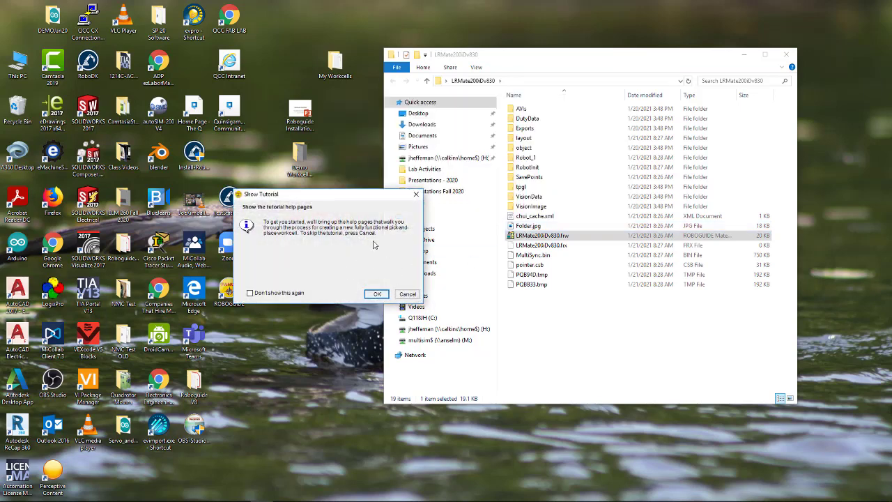
left_click(410, 298)
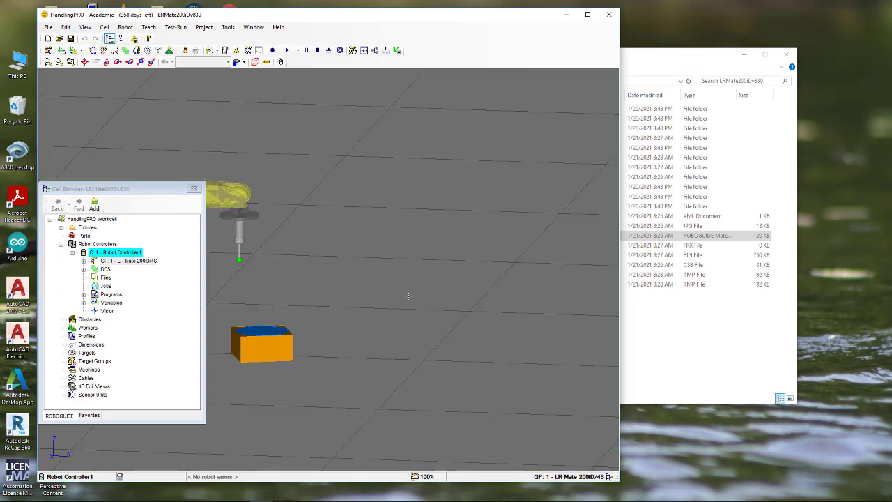
left_click(196, 190)
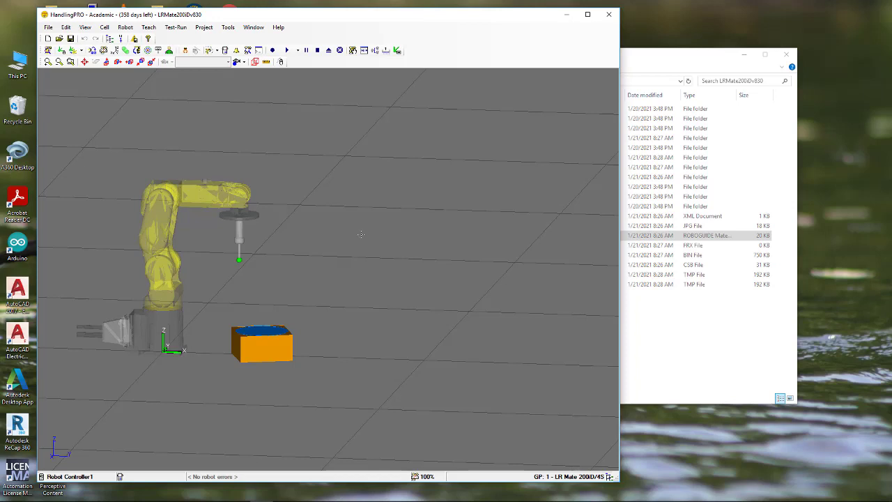
Open the virtual teach pendant, switching it to legacy mode and back to the iPendant display
left_click(225, 51)
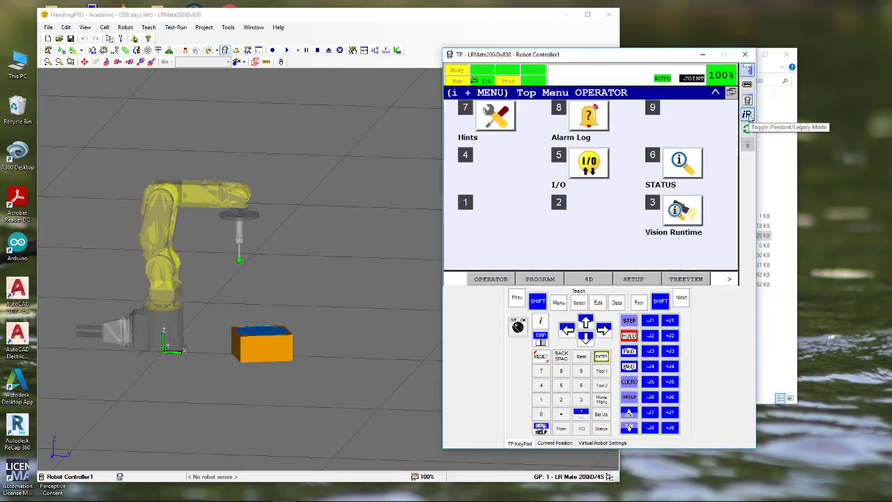
left_click(748, 115)
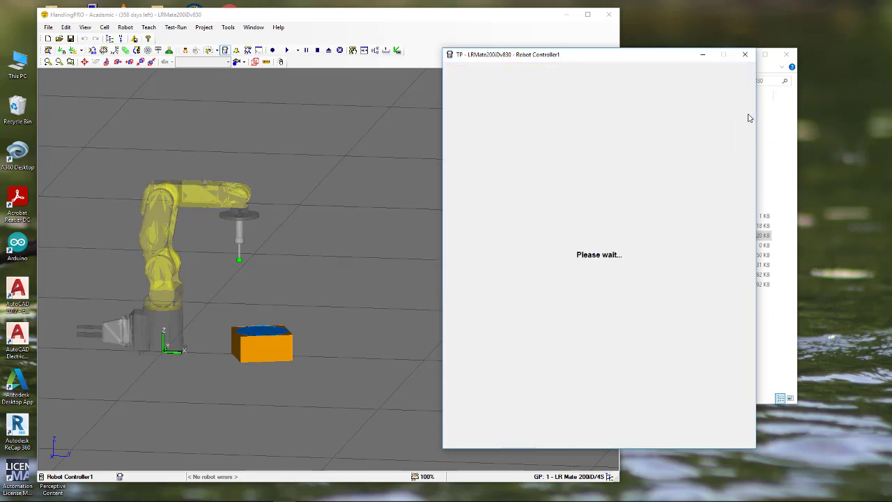
left_click_drag(555, 57, 521, 101)
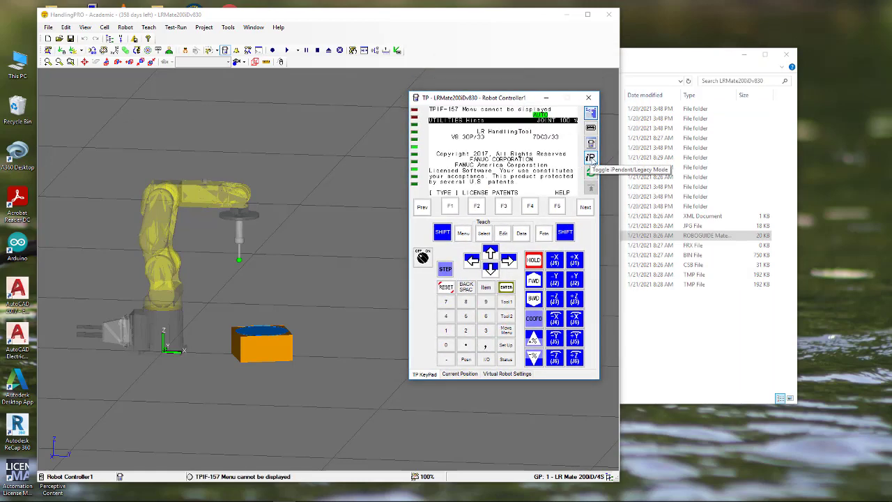
left_click(590, 159)
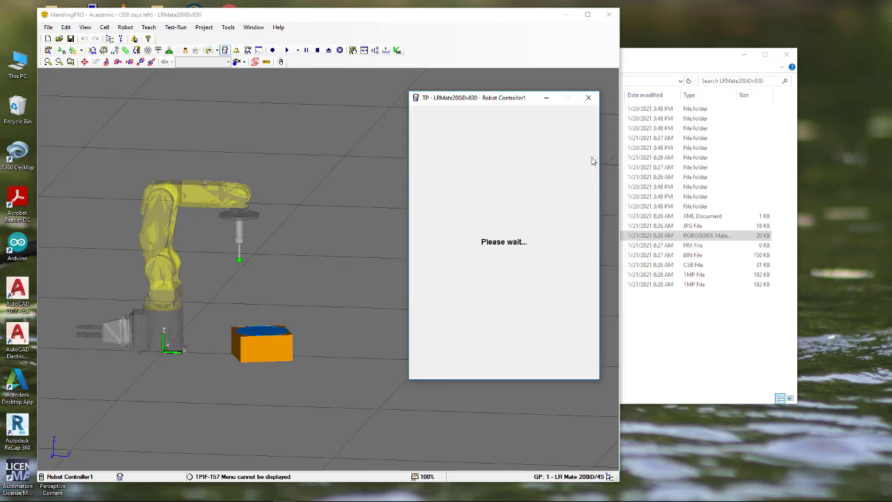
left_click_drag(597, 104, 680, 54)
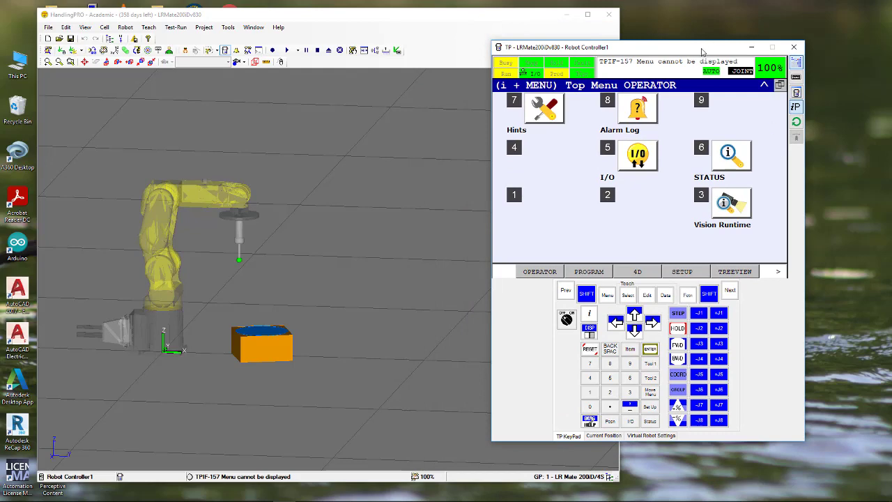
left_click_drag(702, 50, 658, 59)
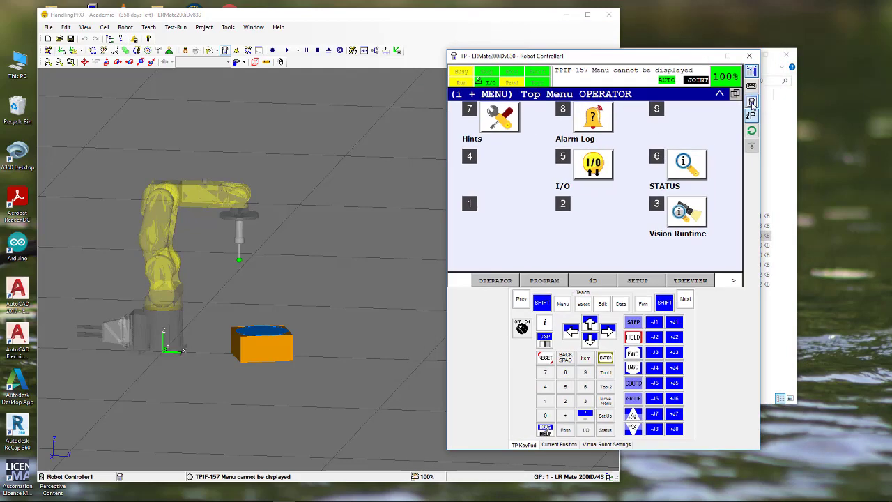
Keep the teach pendant within the ROBOGUIDE main window, and widen that window so the pendant fits beside the robot
left_click(753, 103)
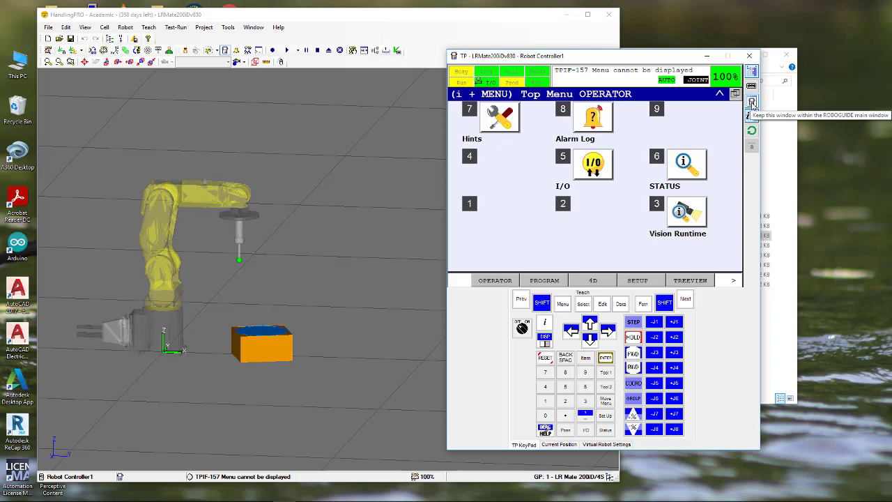
left_click(752, 102)
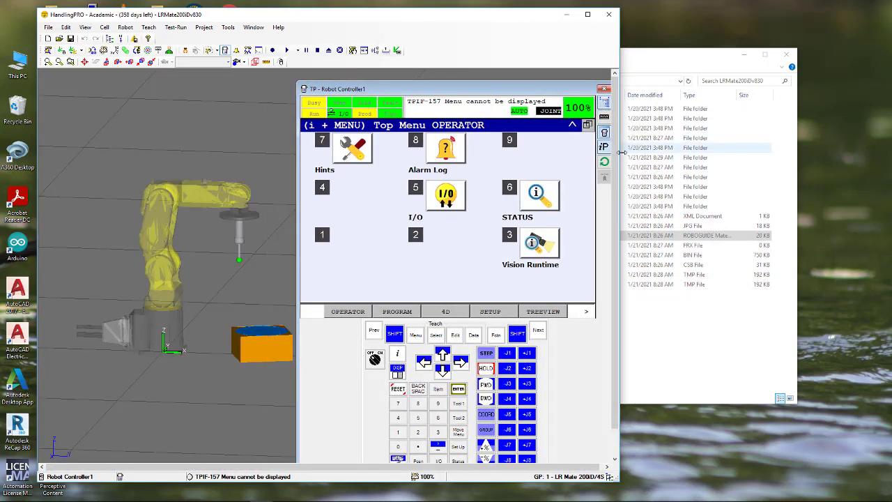
left_click_drag(621, 152, 865, 165)
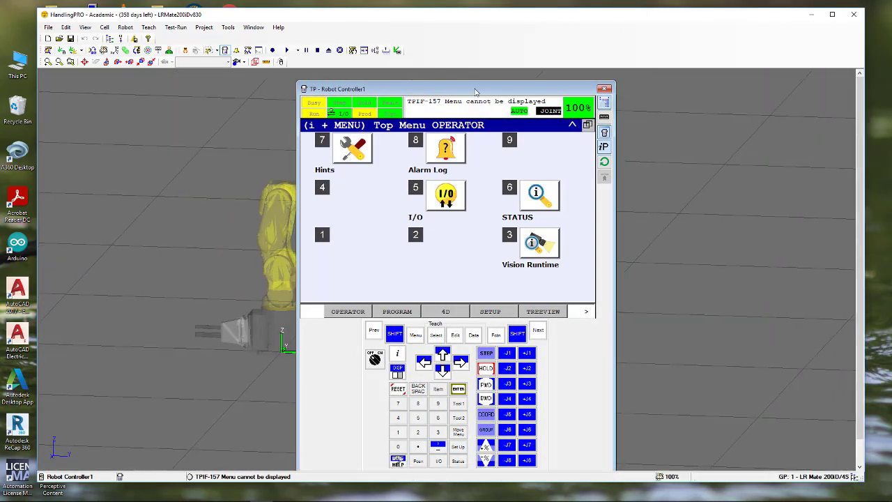
left_click_drag(475, 91, 698, 85)
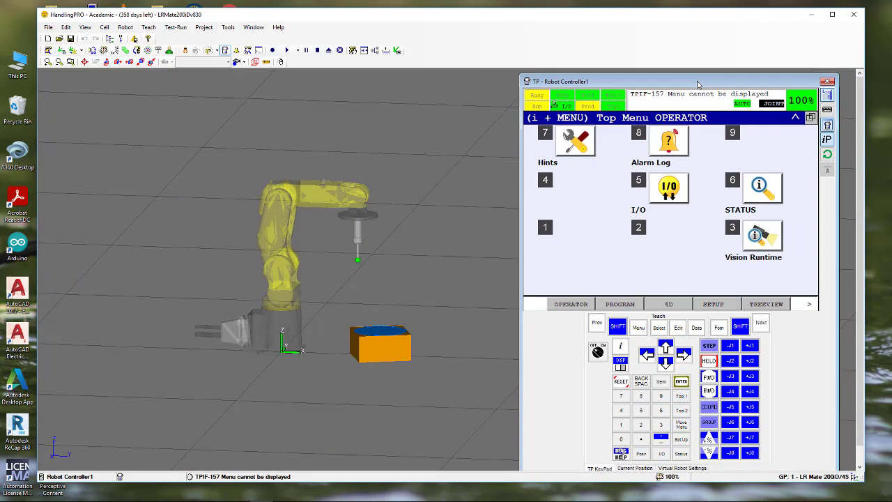
Release the teach pendant from the main window and place it clear of the robot
left_click(828, 125)
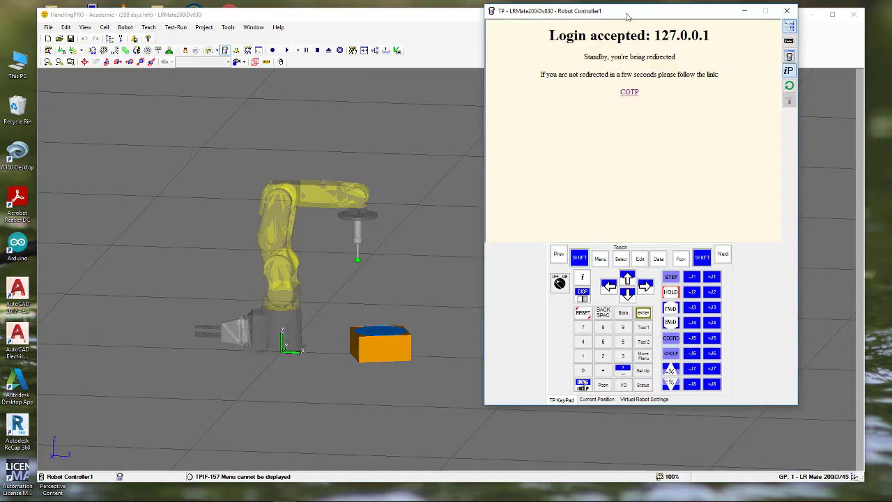
left_click_drag(628, 14, 711, 61)
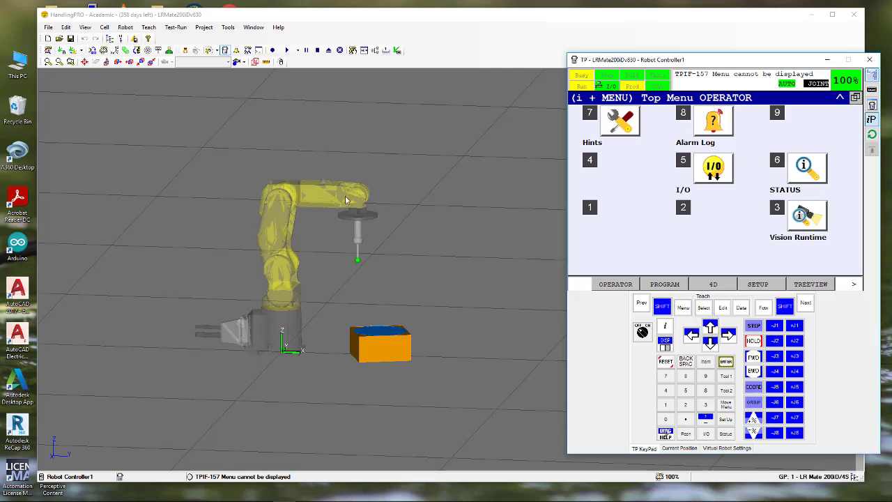
Display the 3D World Mouse Commands reference over the workcell
left_click(87, 31)
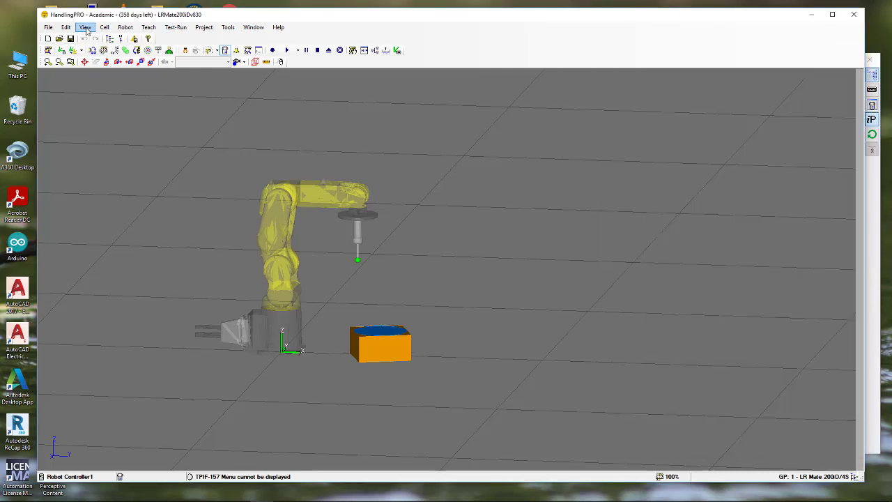
left_click(85, 29)
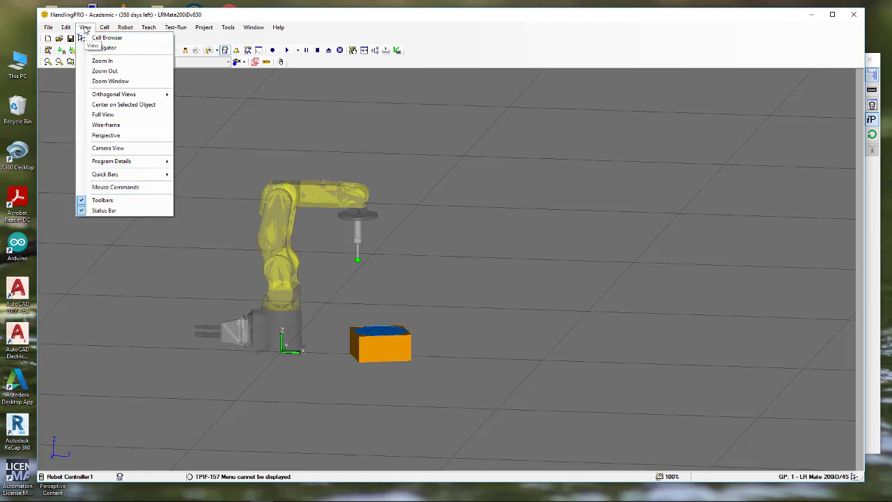
left_click(115, 187)
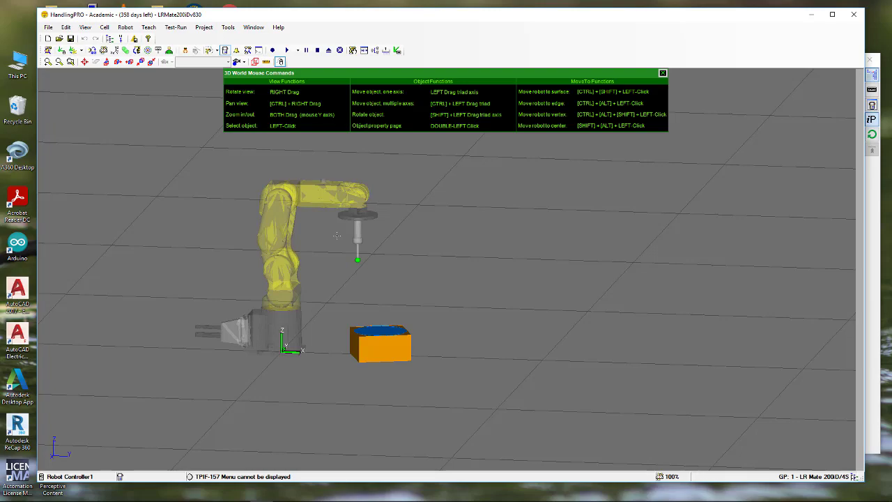
Practise rotating, panning and zooming the 3D view around the robot and the orange fixture
right_click_drag(331, 242, 295, 248)
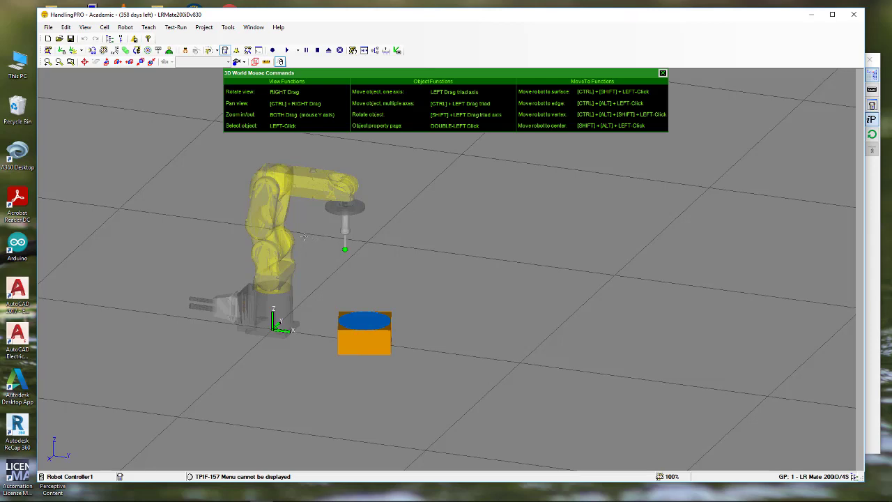
right_click_drag(304, 237, 268, 256, "ctrl")
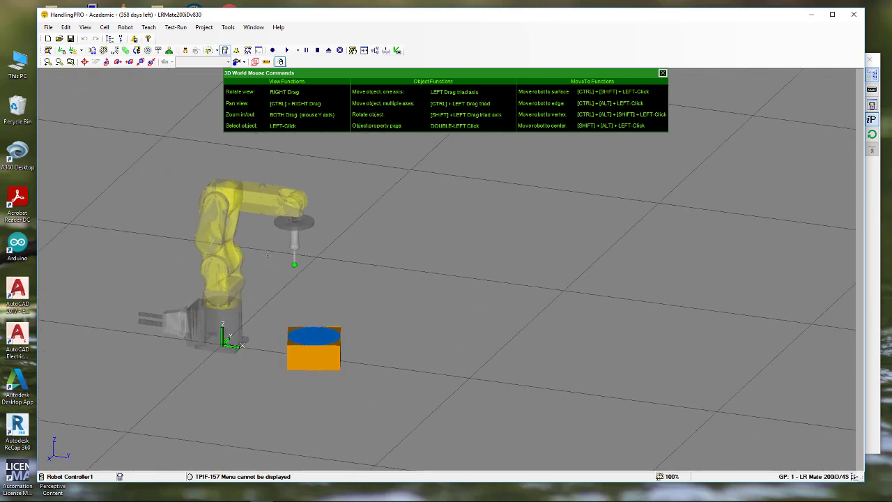
scroll(261, 259, "up", 2)
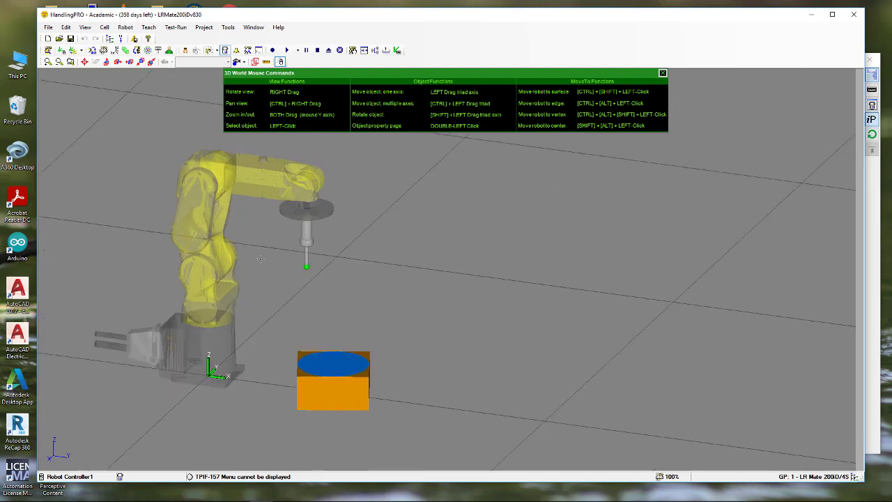
scroll(260, 258, "down", 3)
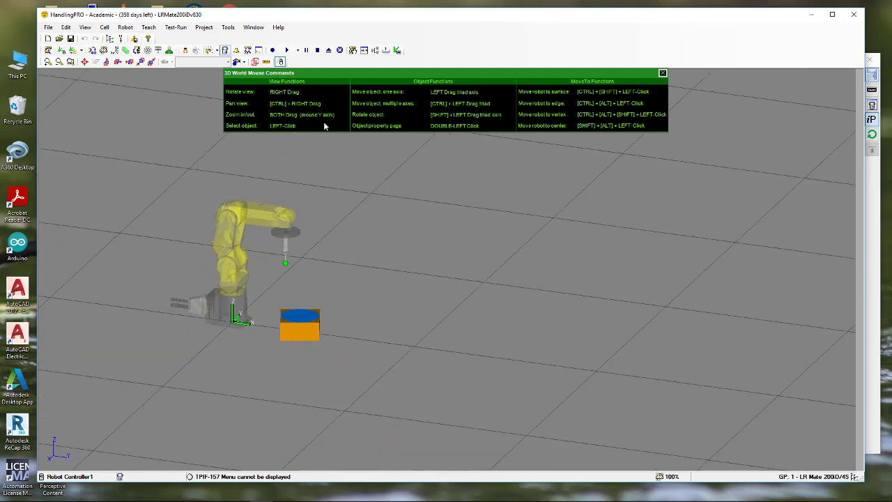
scroll(258, 243, "up", 3)
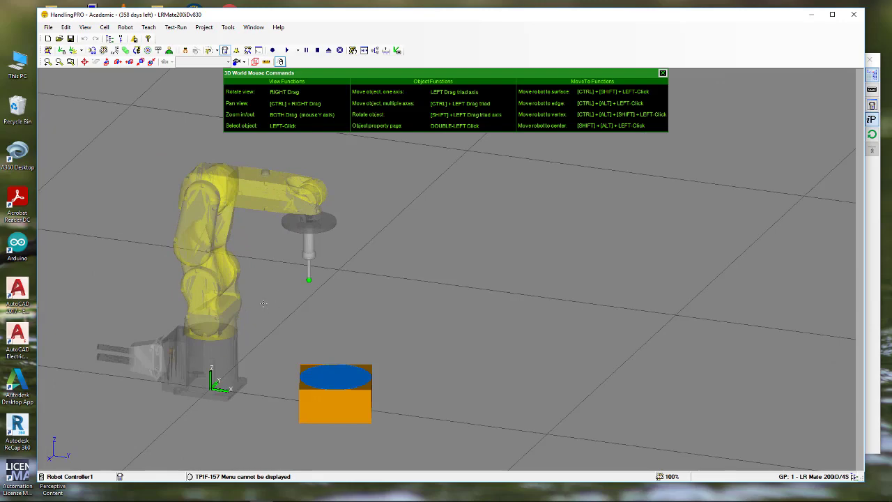
right_click_drag(264, 304, 231, 283)
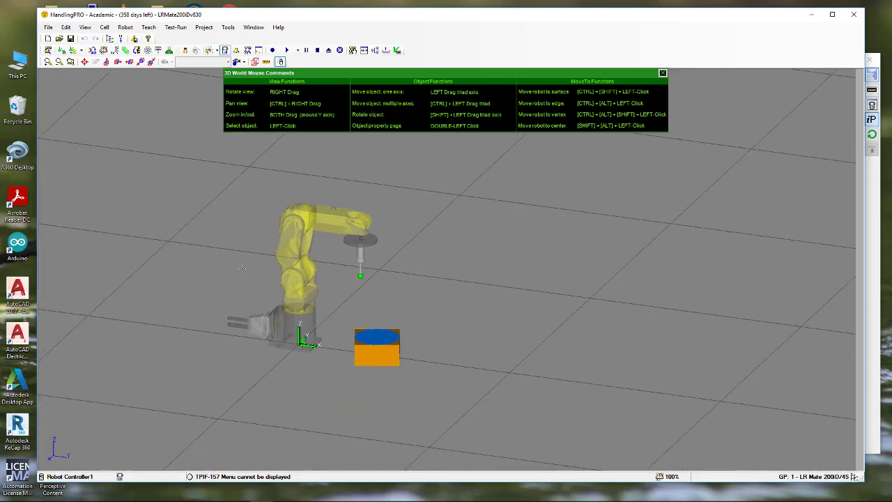
Practise zooming in and out on the robot arm and turning the view slightly around it
scroll(301, 266, "up", 4)
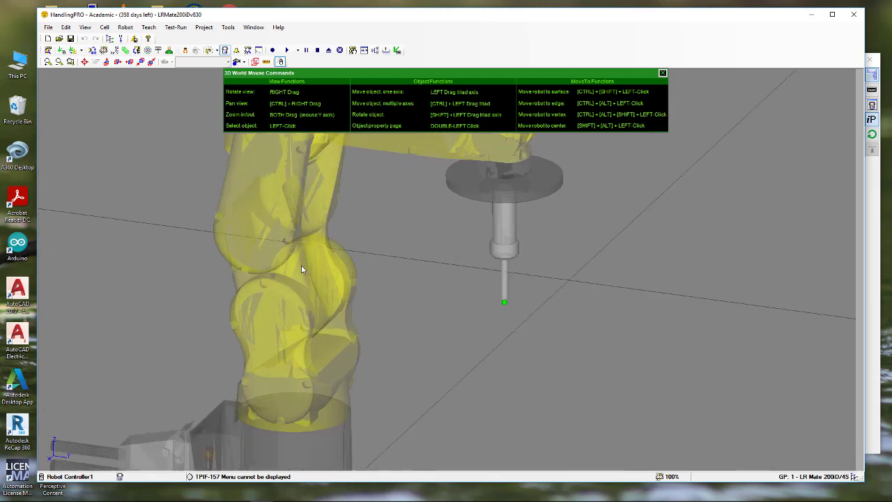
scroll(301, 267, "down", 4)
scroll(332, 266, "up", 3)
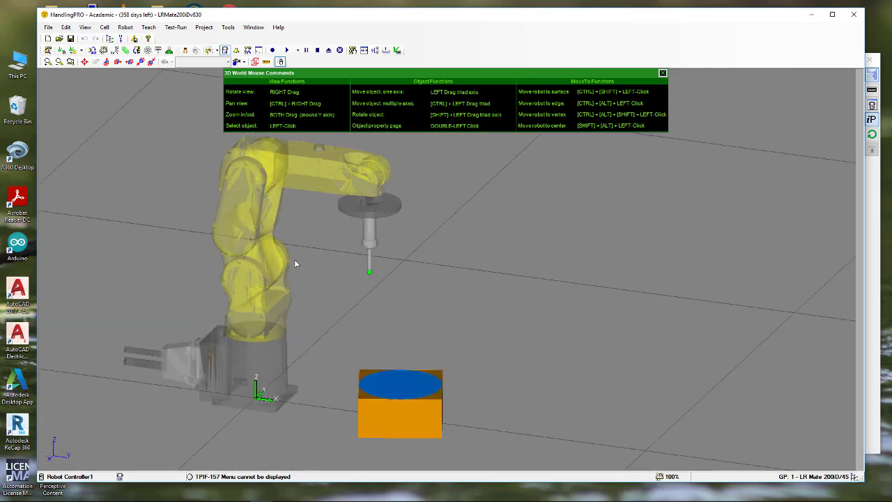
right_click_drag(308, 251, 246, 248)
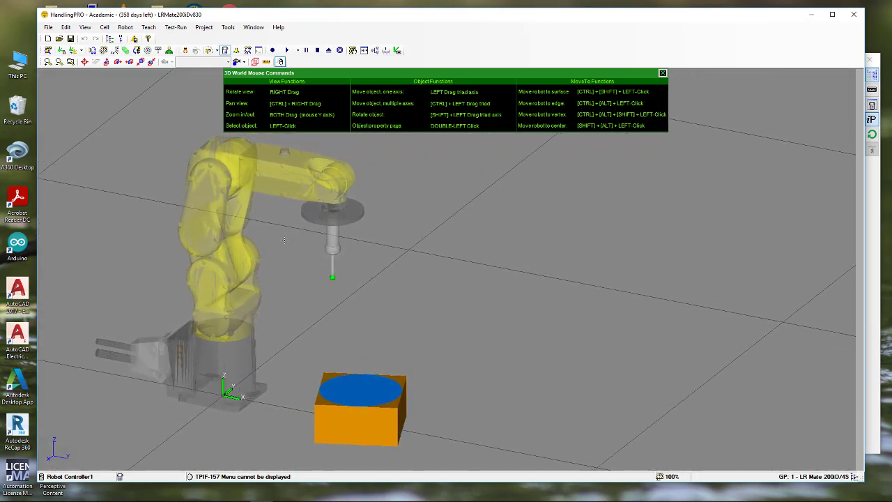
scroll(269, 248, "up", 5)
scroll(268, 250, "down", 5)
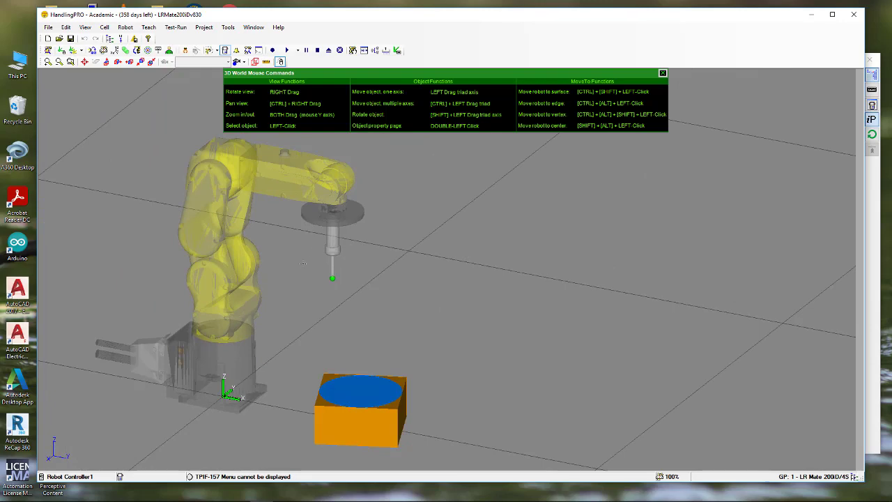
mouse_move(302, 274)
right_mouse_down()
mouse_move(318, 273)
mouse_move(289, 279)
mouse_move(298, 276)
right_mouse_up()
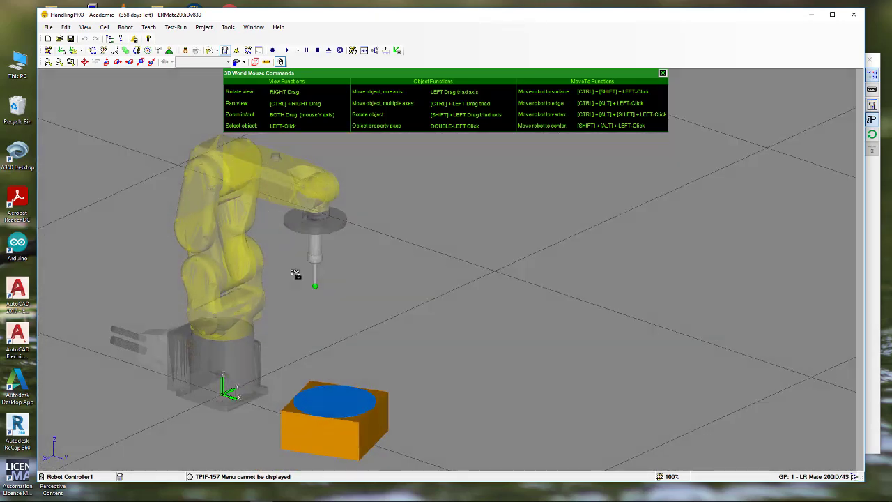
Close the 3D World Mouse Commands reference and place the teach pendant beside the robot
left_click(663, 74)
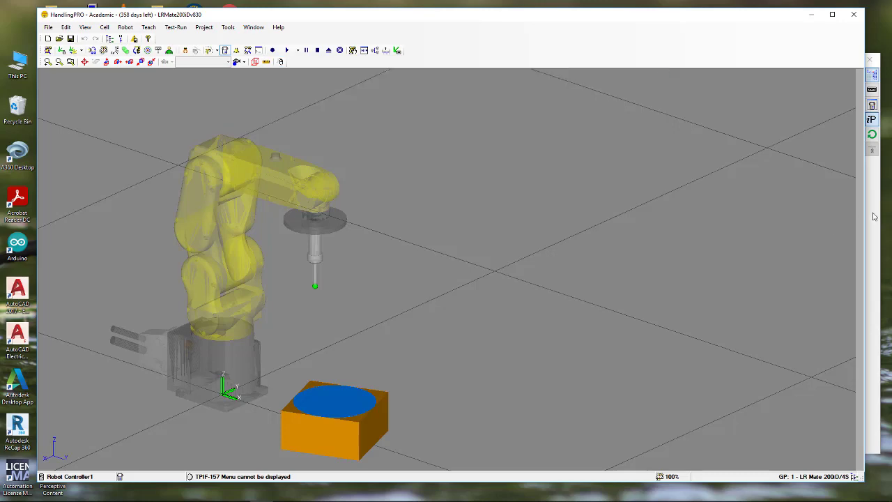
left_click_drag(771, 56, 735, 74)
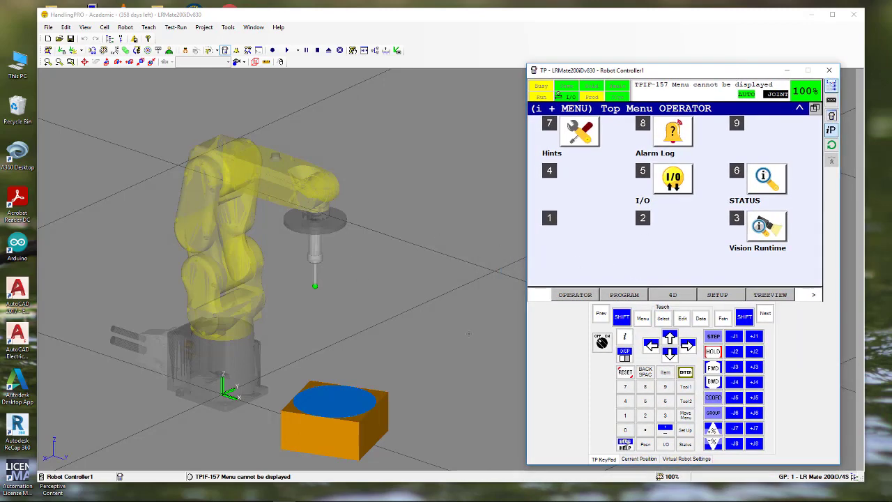
Switch the teach pendant on and jog joint J1 in both the positive and negative directions
left_click(603, 343)
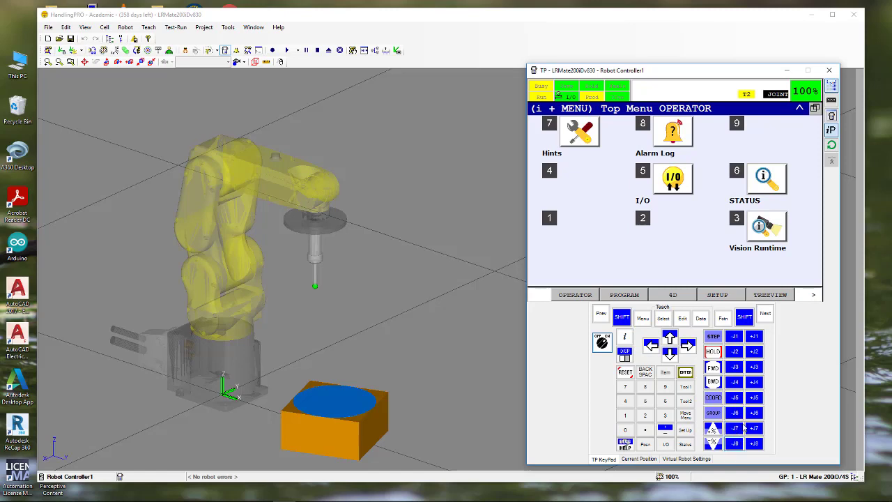
left_click(756, 338)
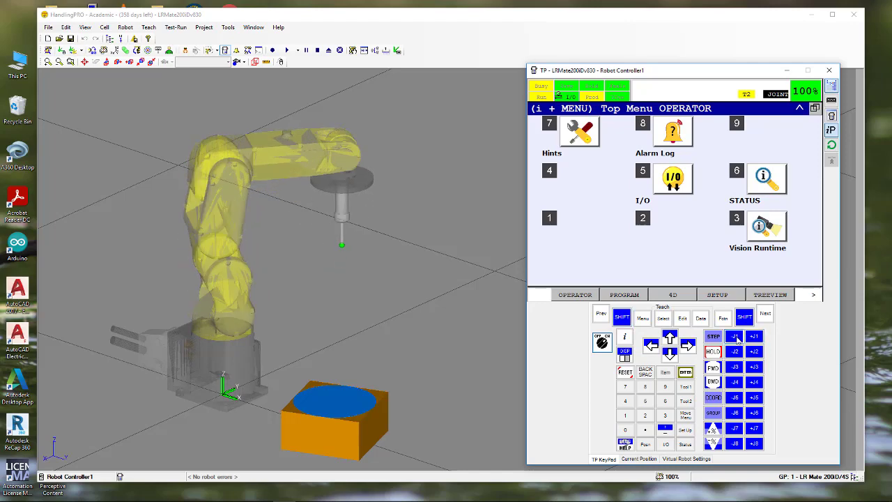
left_click(736, 337)
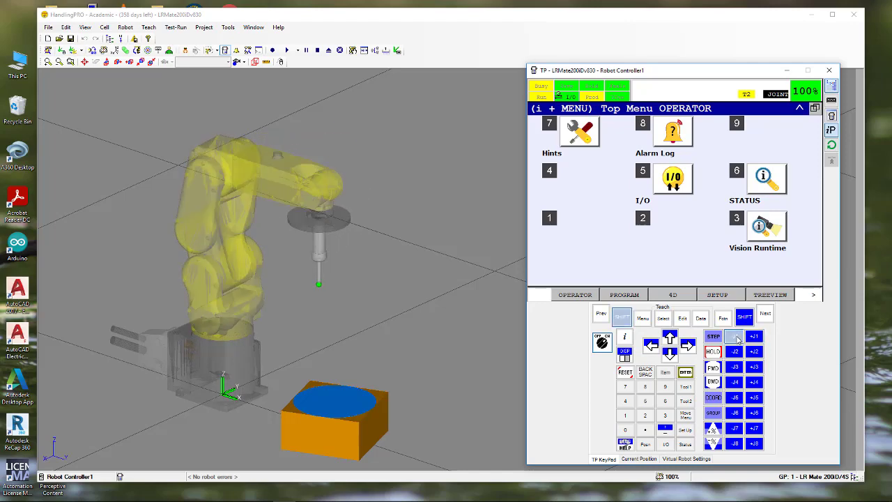
left_click(758, 339)
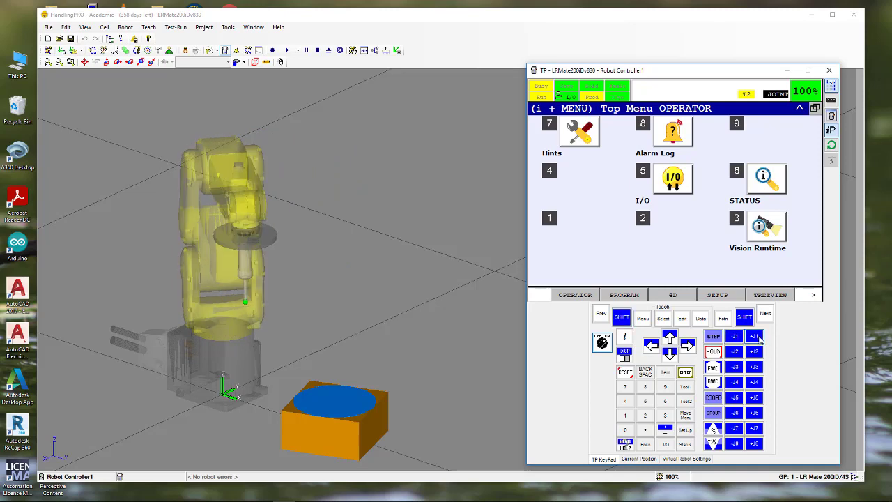
Jog joints J2 and J3, each first in the positive and then in the negative direction
left_click(754, 367)
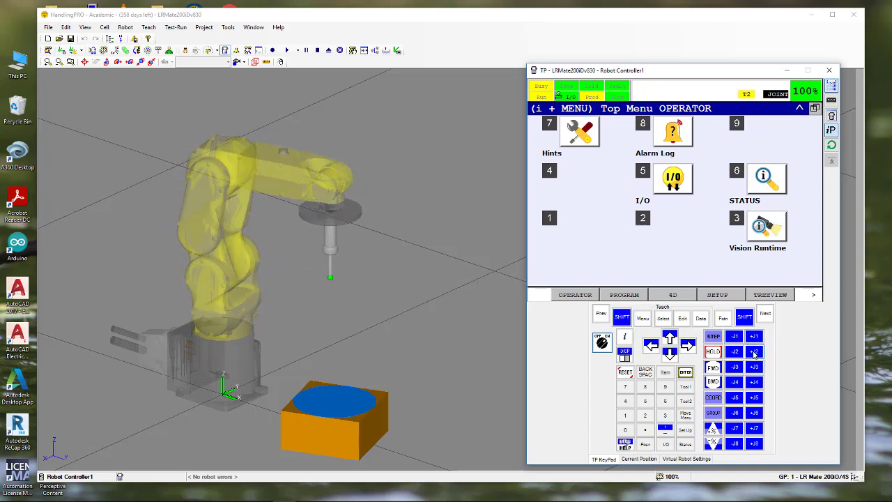
left_click(754, 352)
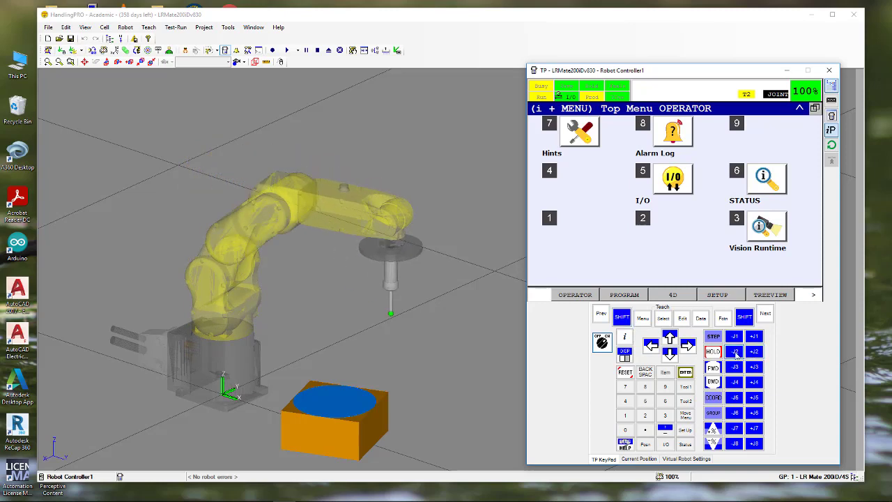
left_click(736, 352)
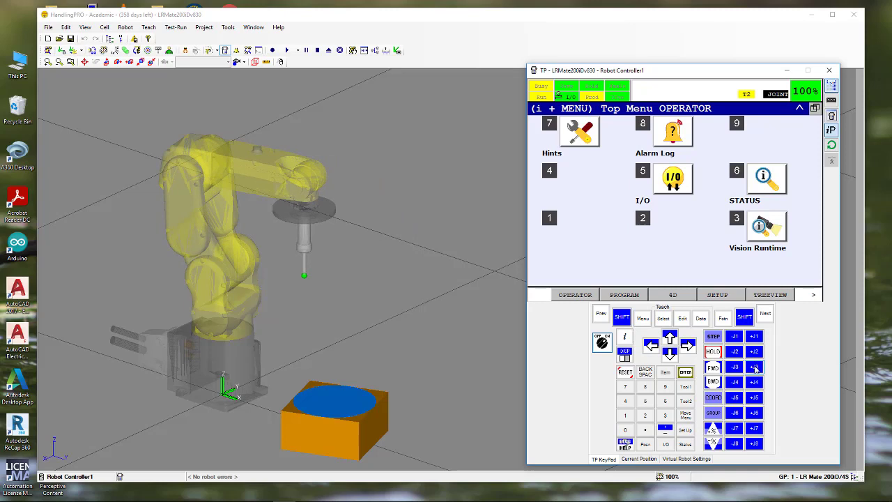
left_click(756, 369)
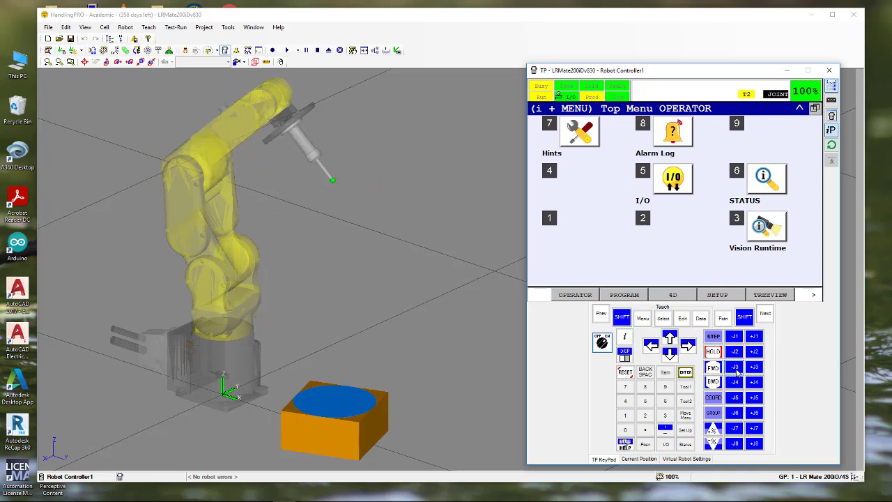
left_click(738, 373)
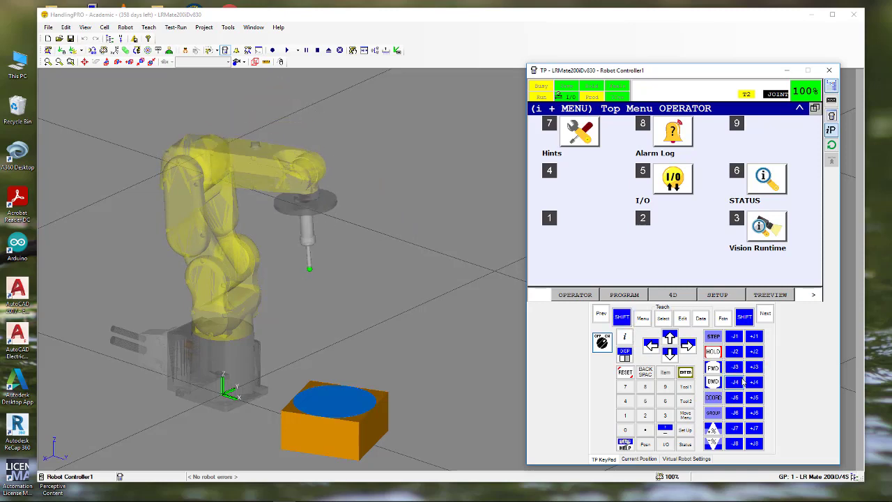
Jog joint J4 back and forth in both directions, finishing with the tool pointing down
left_click(737, 383)
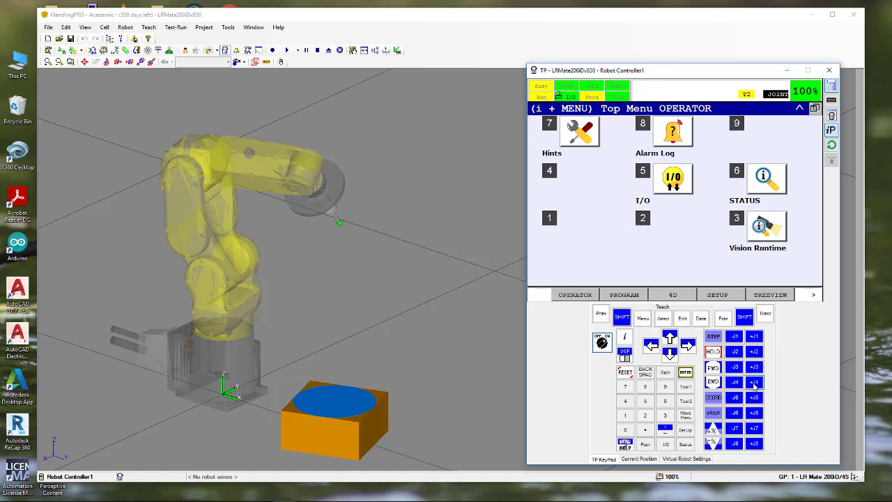
left_click(755, 383)
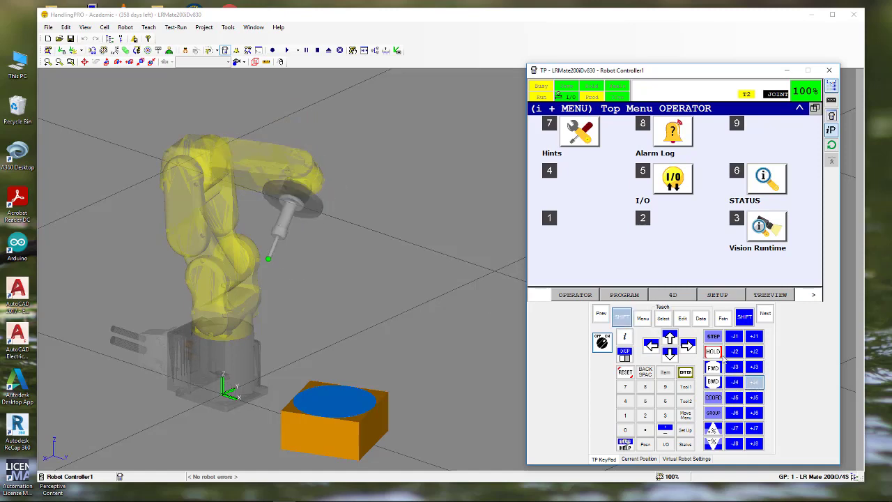
left_click(734, 383)
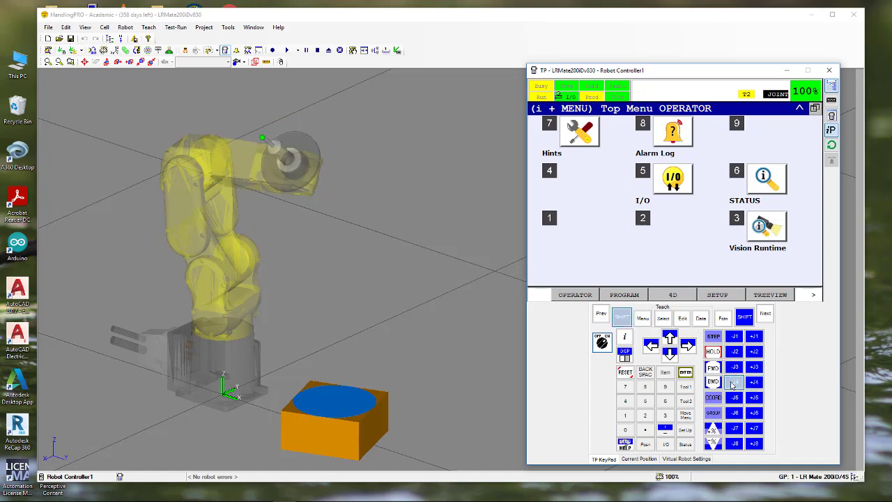
left_click_drag(732, 384, 736, 384)
left_click(623, 319)
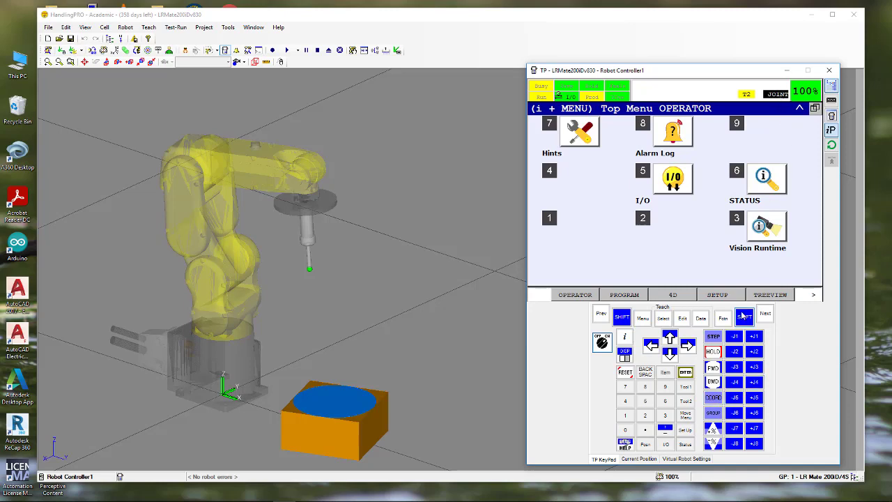
Switch the jog coordinate system from Joint to World and jog the tool to about X 244, Y 27
left_click(715, 398)
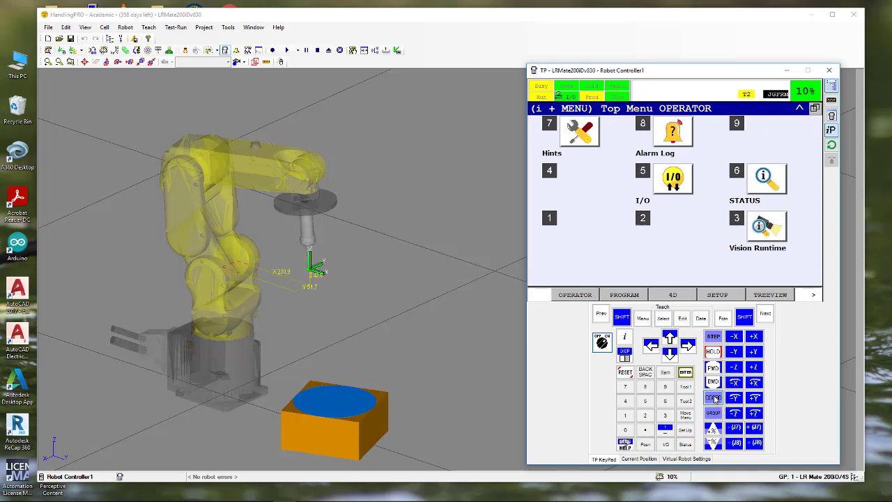
left_click(714, 398)
left_click_drag(755, 340, 736, 353)
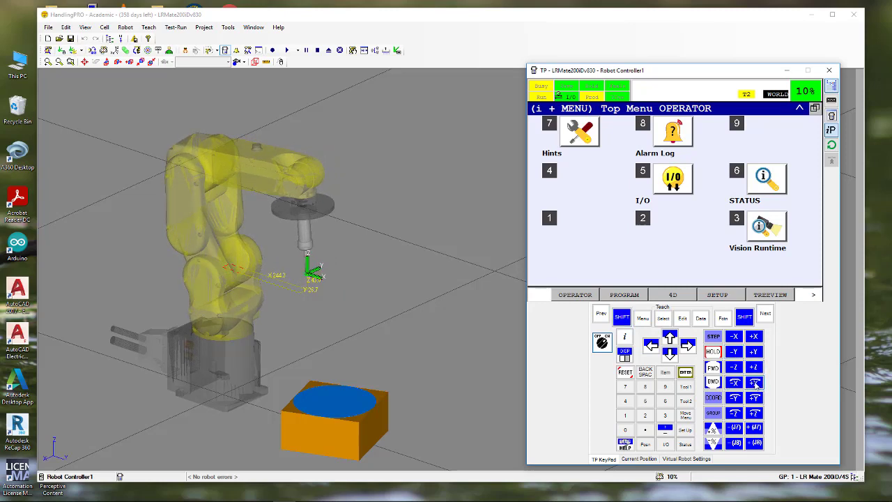
Rotate the tool about the World X axis in both directions, observing the motion from the other side of the robot
left_click_drag(755, 384, 736, 383)
right_click_drag(323, 268, 402, 255)
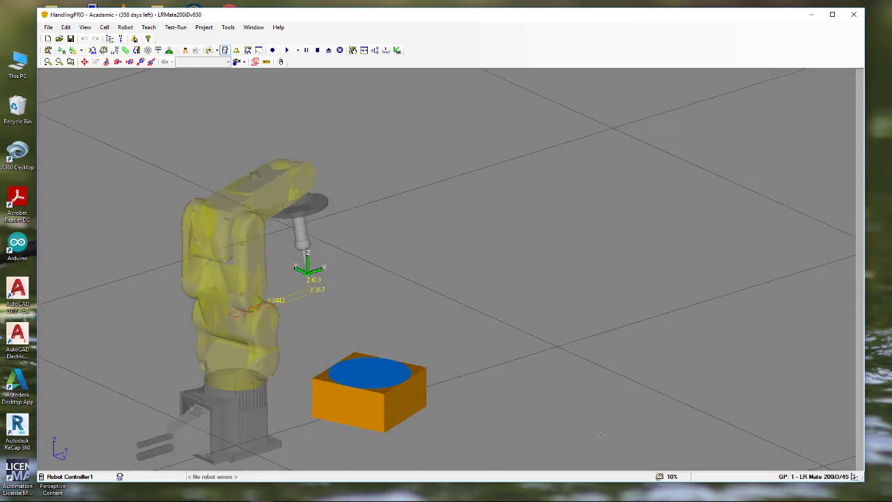
left_click(285, 493)
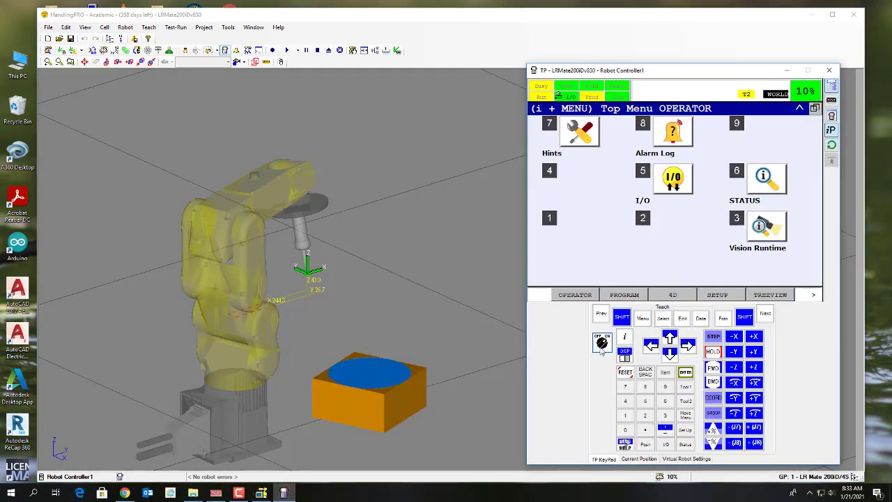
left_click(756, 382)
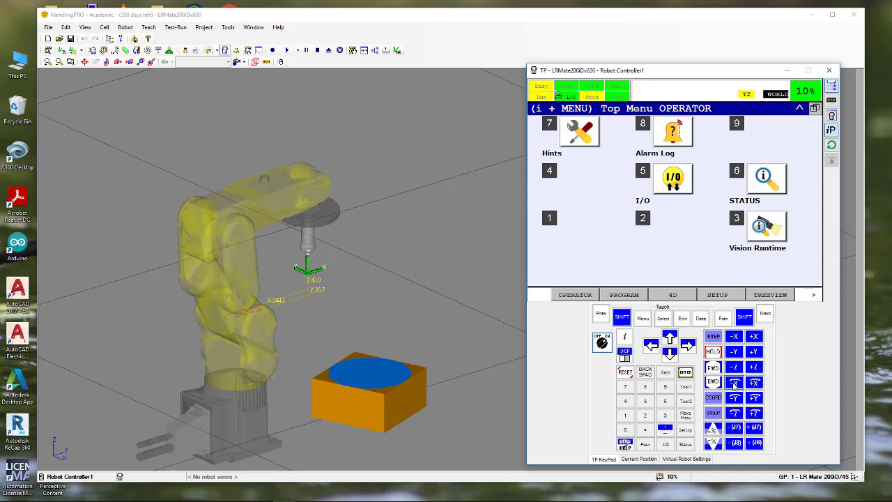
left_click(734, 382)
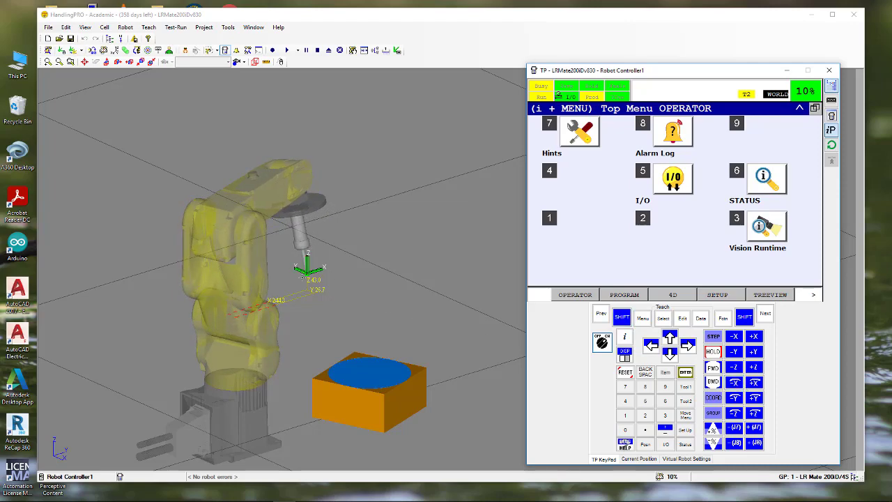
Inspect the tool tip up close, and rotate the tool about the World Y axis in both directions
scroll(303, 278, "up", 7)
right_click_drag(343, 244, 331, 256)
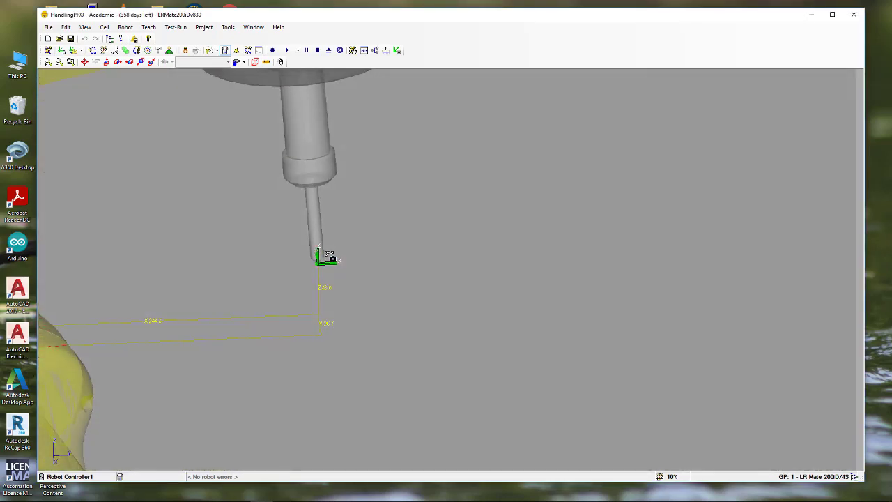
scroll(330, 258, "down", 5)
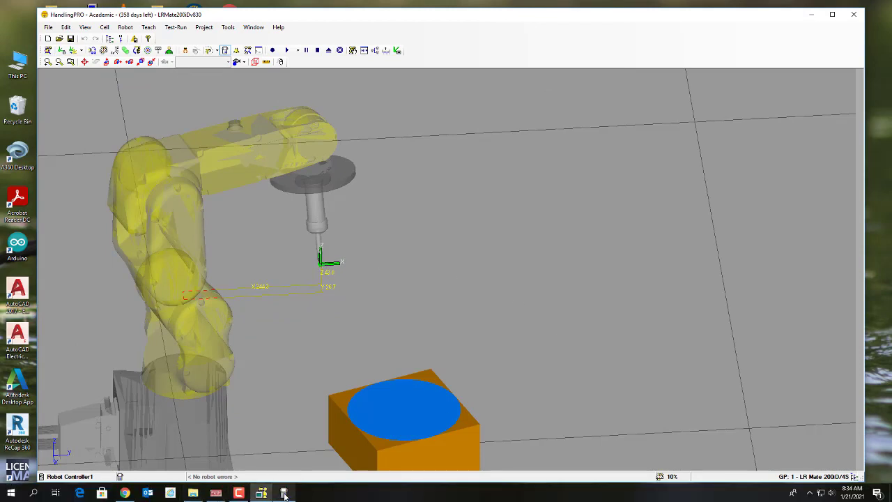
left_click(283, 493)
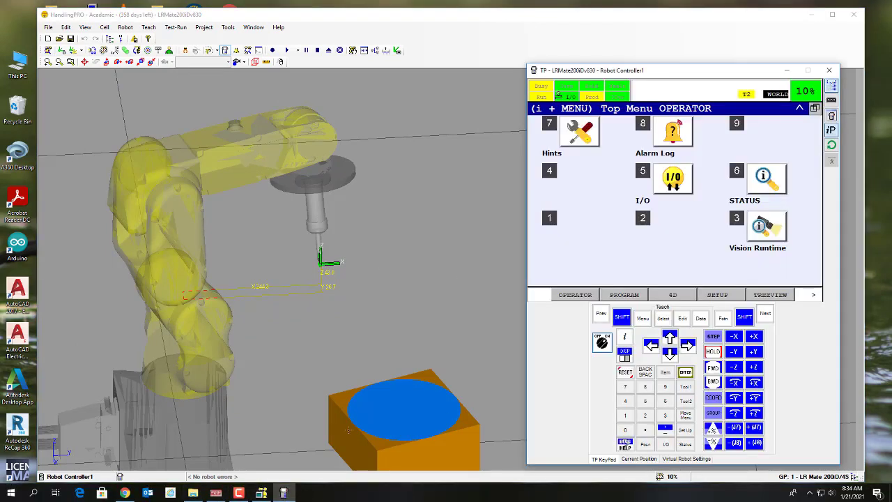
left_click(756, 398)
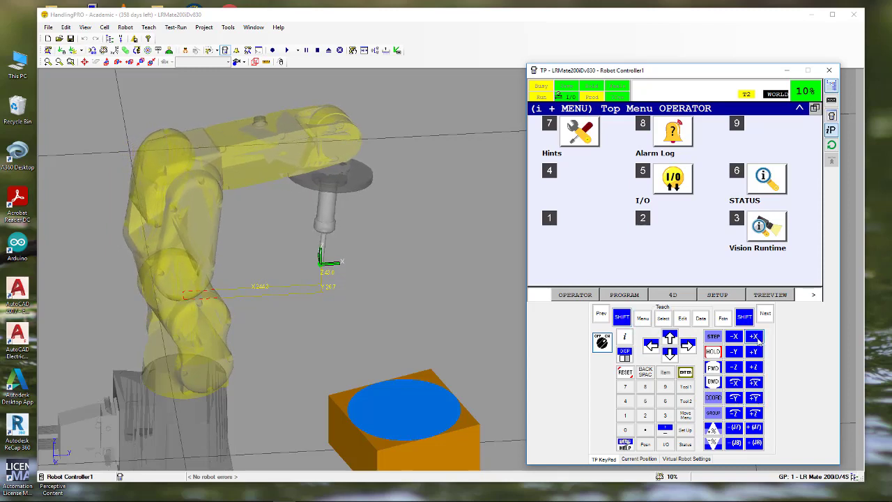
left_click(735, 398)
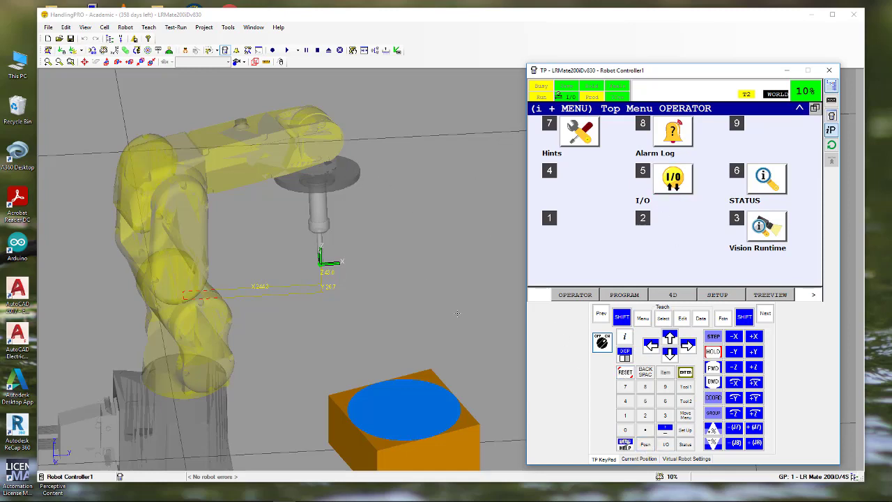
Jog the tool in +X and +Y to about X 344, Y 123, and display its position in World coordinates
left_click(755, 337, "shift")
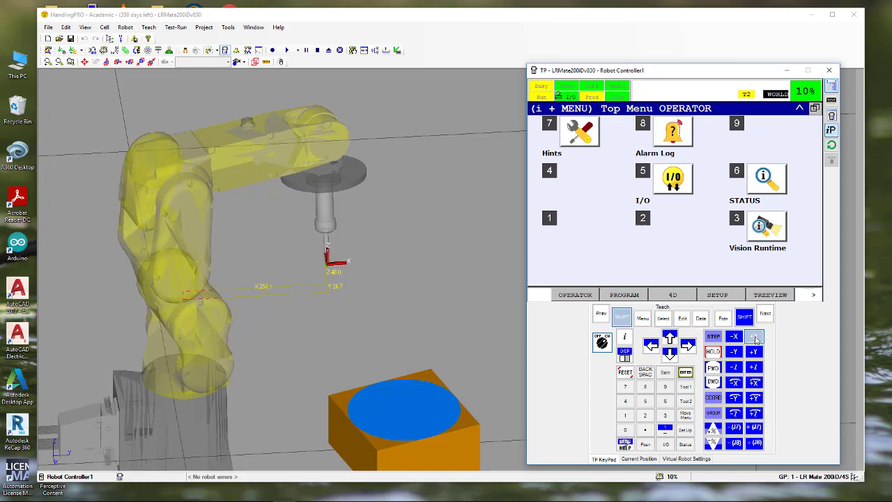
left_click_drag(755, 336, 754, 354, "shift")
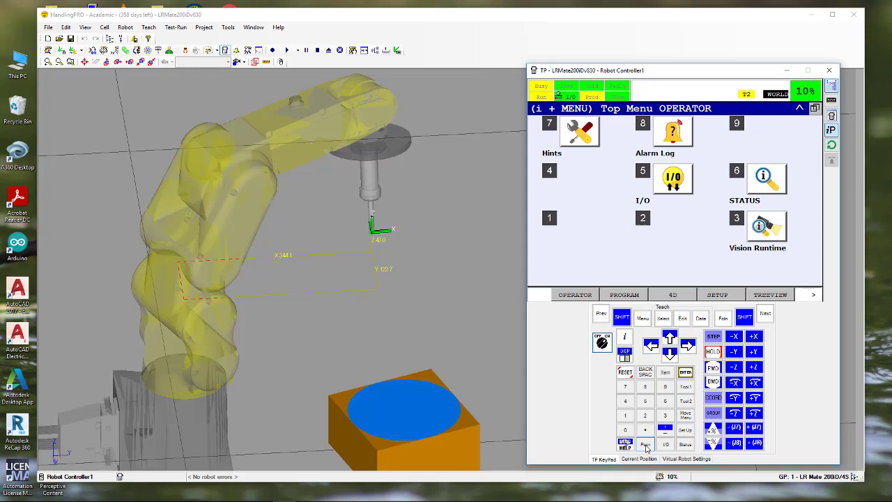
left_click(646, 445)
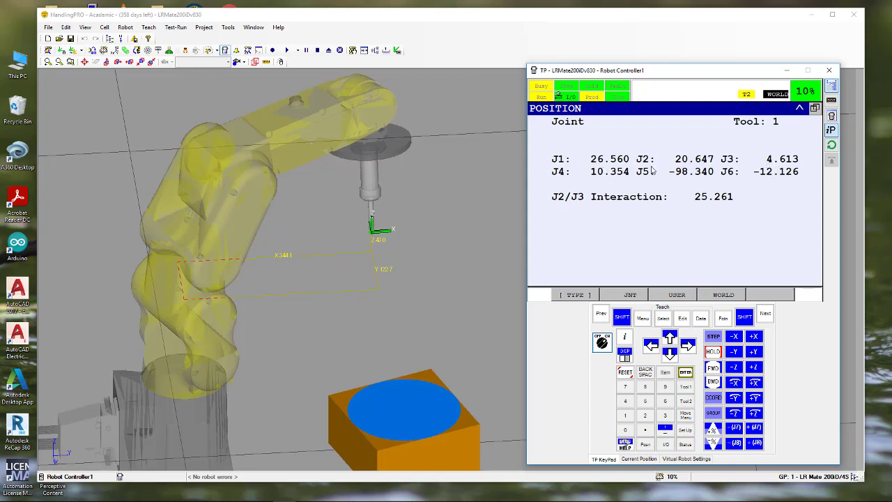
left_click(724, 295)
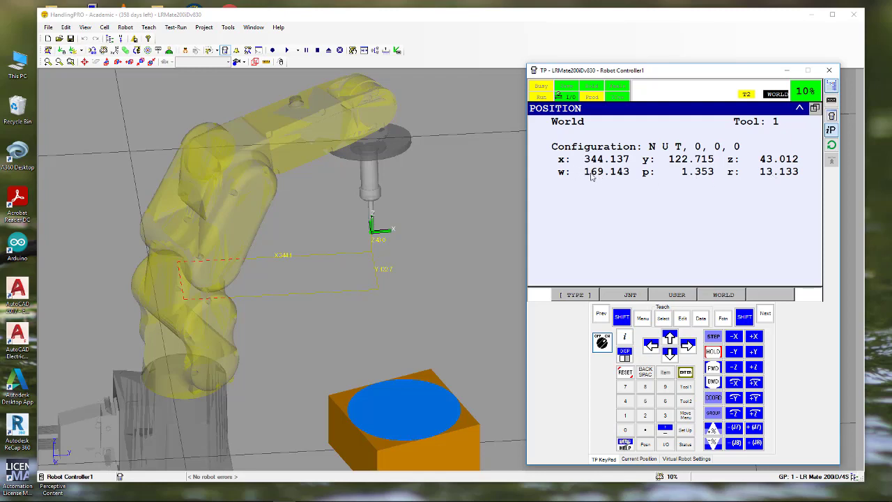
Rotate the tool about the World X and Y axes in both directions, ending at about W 166.6, P 0.5
left_click(758, 384, "shift")
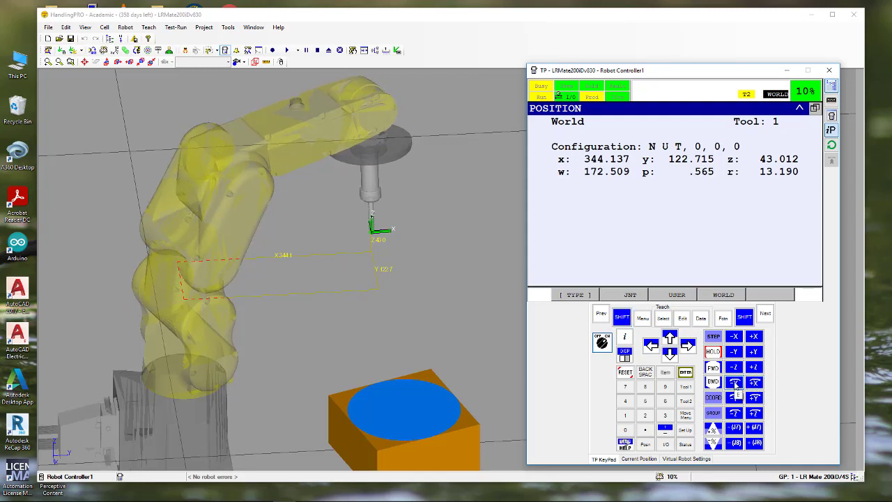
left_click(736, 384, "shift")
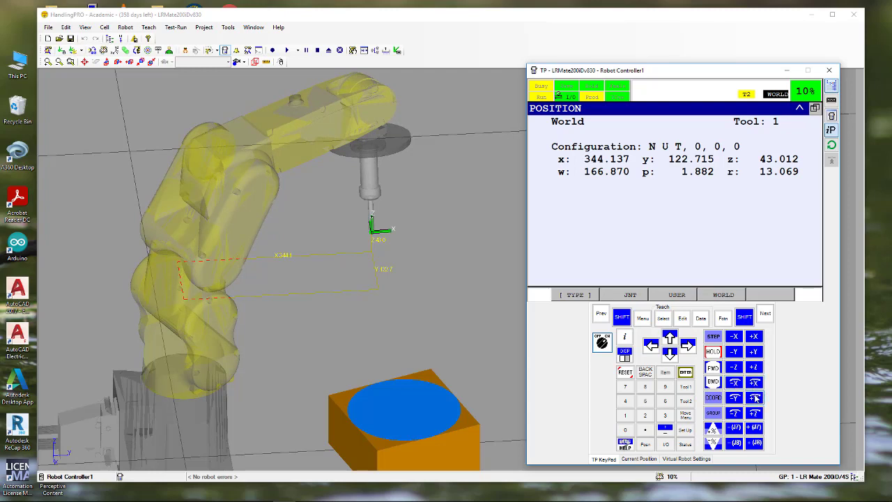
left_click(755, 398, "shift")
left_click(736, 398, "shift")
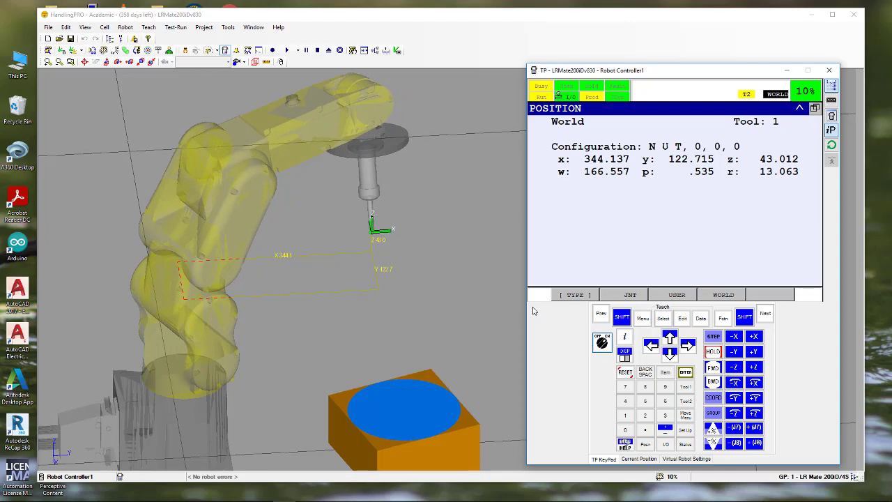
View the robot and its tool position from another angle, and bring the teach pendant back into view
right_click_drag(427, 264, 396, 265)
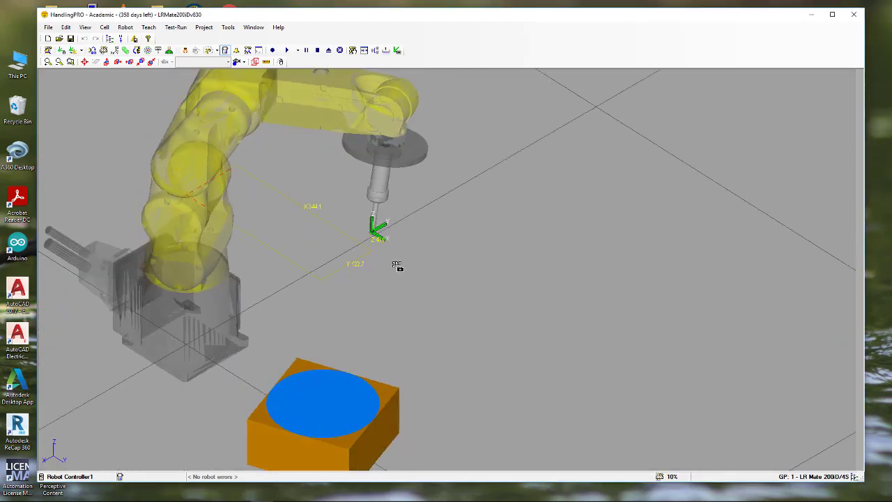
scroll(401, 267, "up", 2)
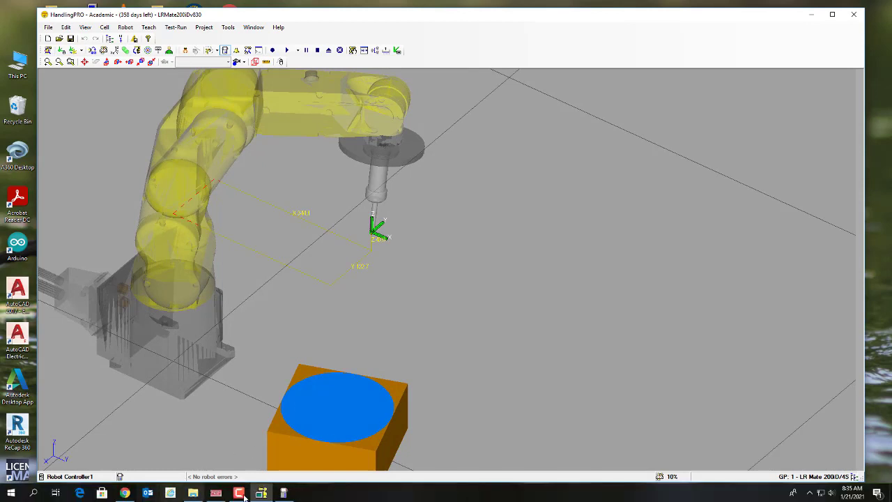
left_click(283, 499)
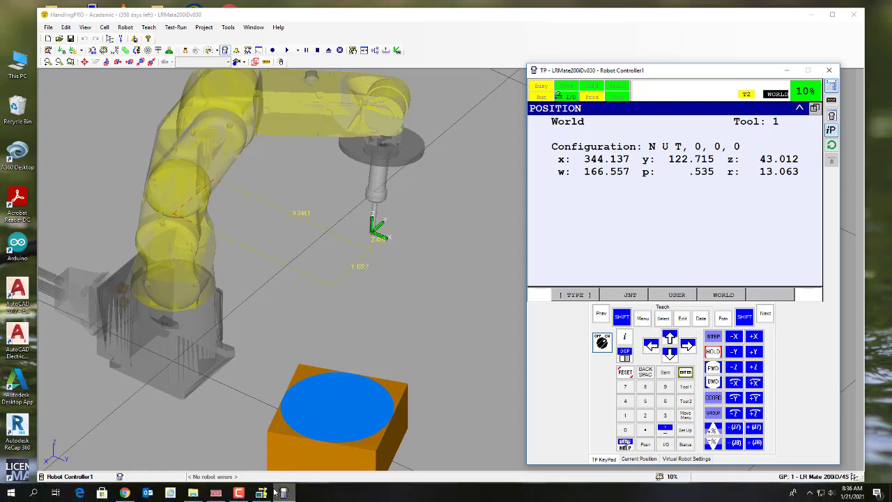
left_click(239, 493)
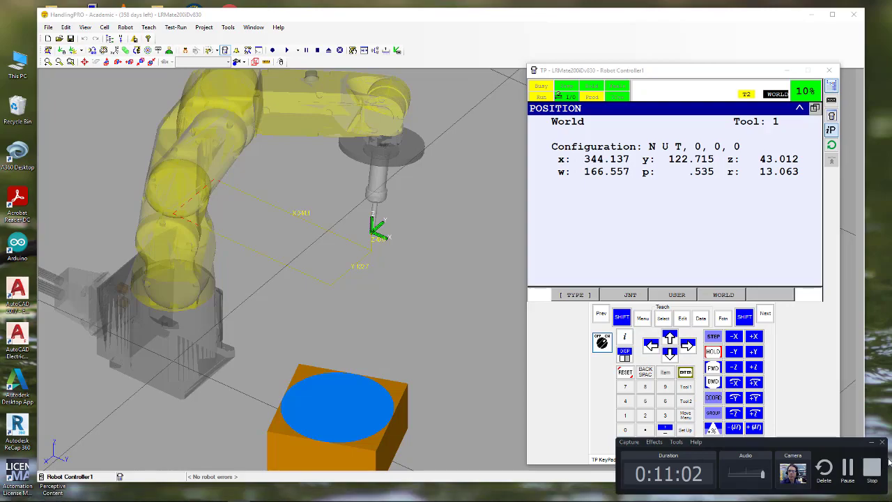